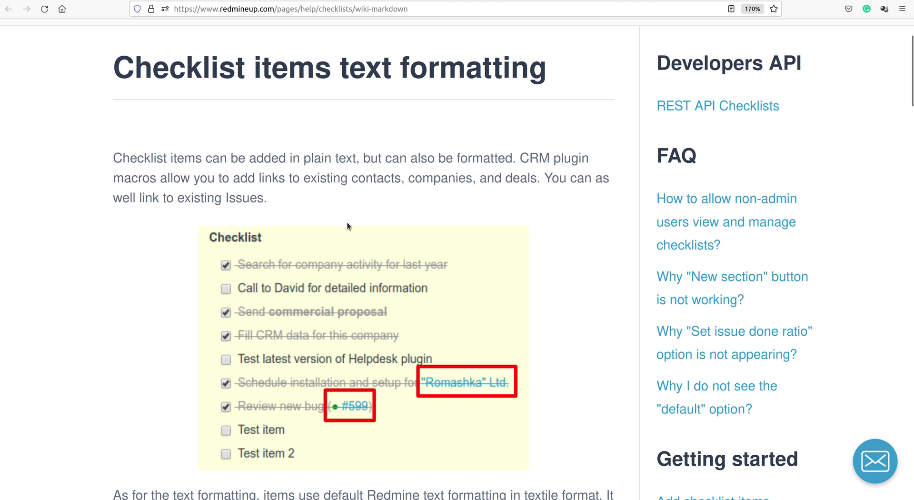
Scroll the help page down to the sample textile markup for bold, italics, colours and links.
{"action": "scroll", "coordinate": [347, 221], "scroll_direction": "down", "scroll_amount": 6}
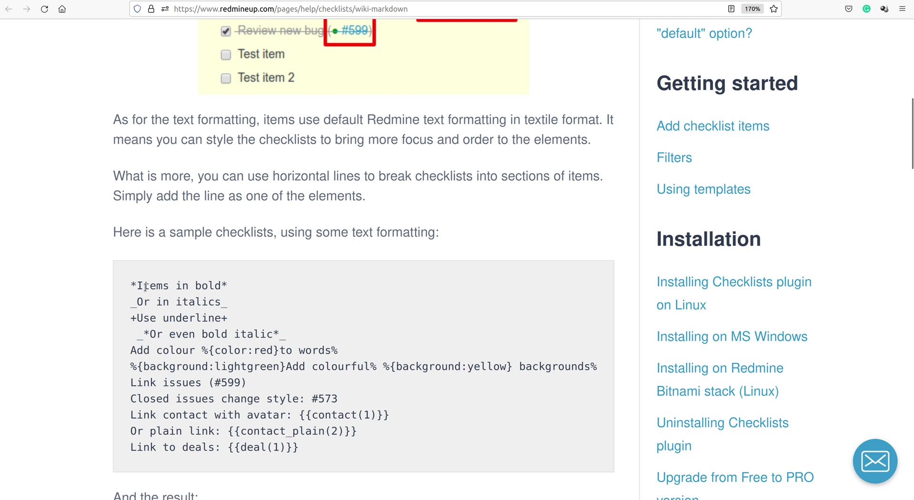
Start a new Redmine issue with the subject 'Testing the checklist formatting'.
{"action": "key", "text": "ctrl+Tab"}
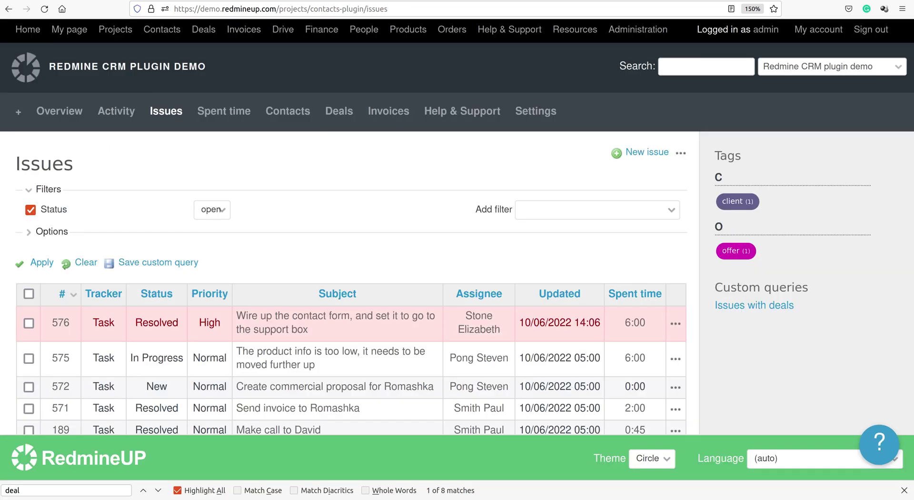
{"action": "left_click", "coordinate": [631, 153]}
{"action": "left_click", "coordinate": [257, 239]}
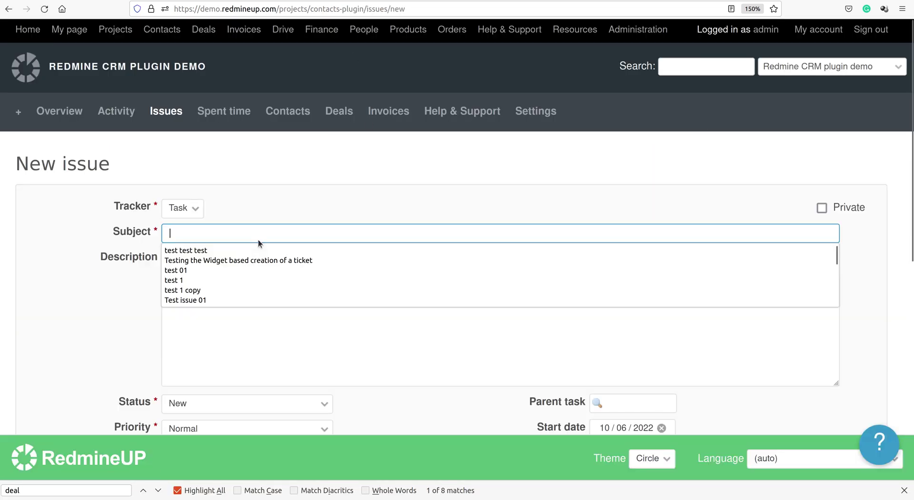
{"action": "type", "text": "Testing the checl"}
{"action": "key", "text": "BackSpace"}
{"action": "type", "text": "kl"}
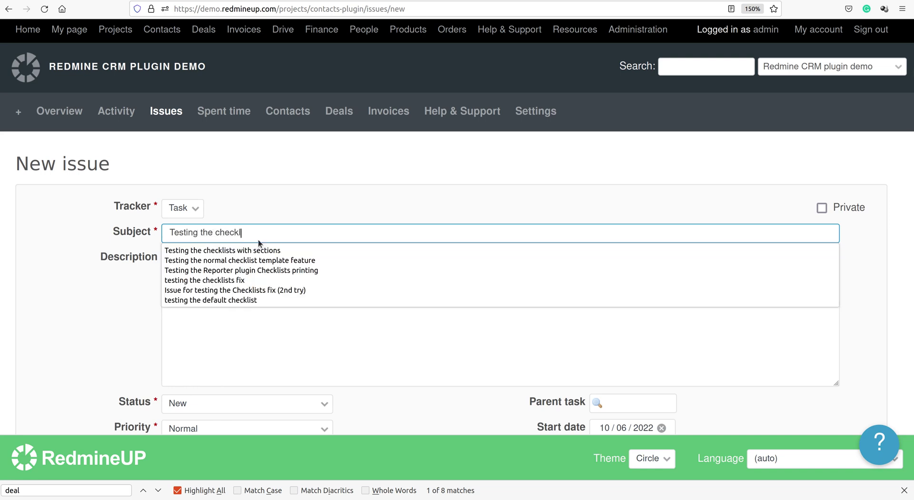
{"action": "type", "text": "ist formatting"}
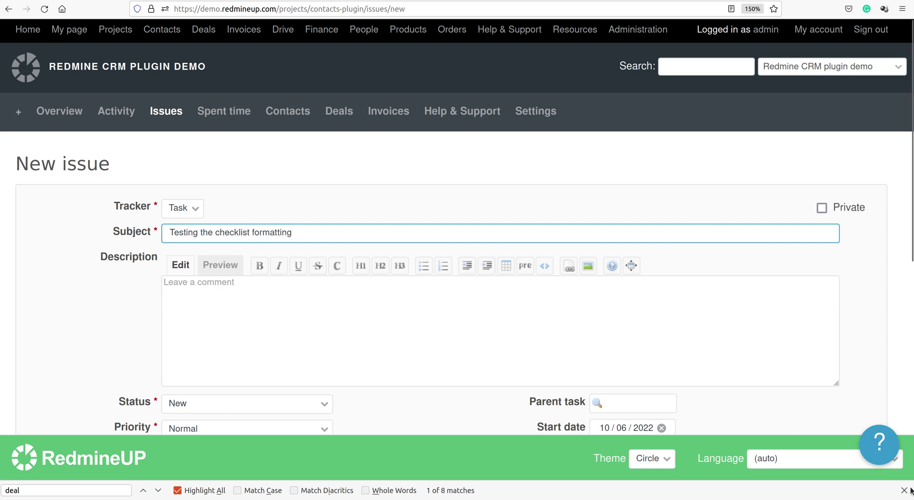
{"action": "key", "text": "Escape"}
Copy '*Items in bold*' from the help page into the checklist and create the issue.
{"action": "scroll", "coordinate": [340, 241], "scroll_direction": "down", "scroll_amount": 3}
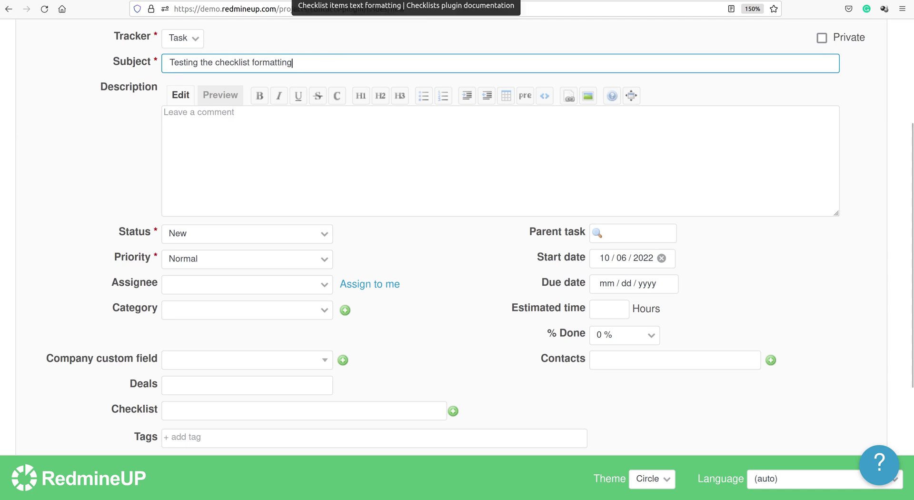
{"action": "key", "text": "ctrl+Tab"}
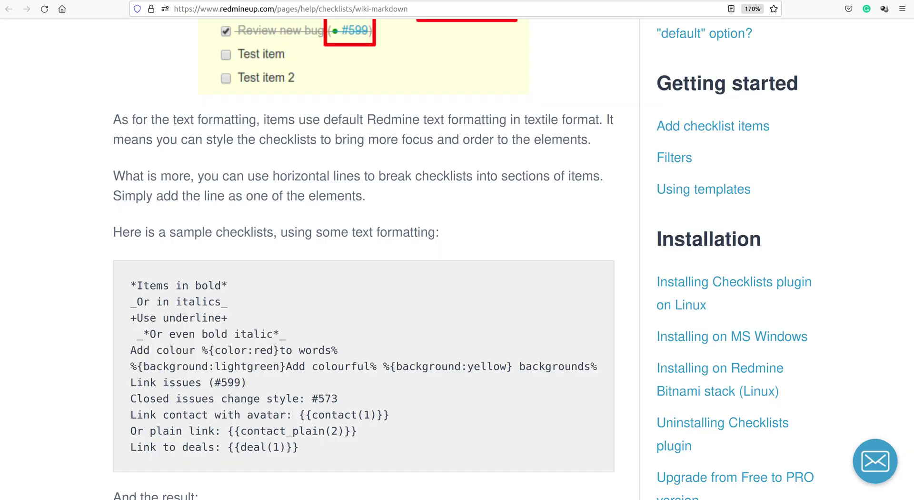
{"action": "triple_click", "coordinate": [189, 288]}
{"action": "key", "text": "ctrl+c"}
{"action": "key", "text": "ctrl+Tab"}
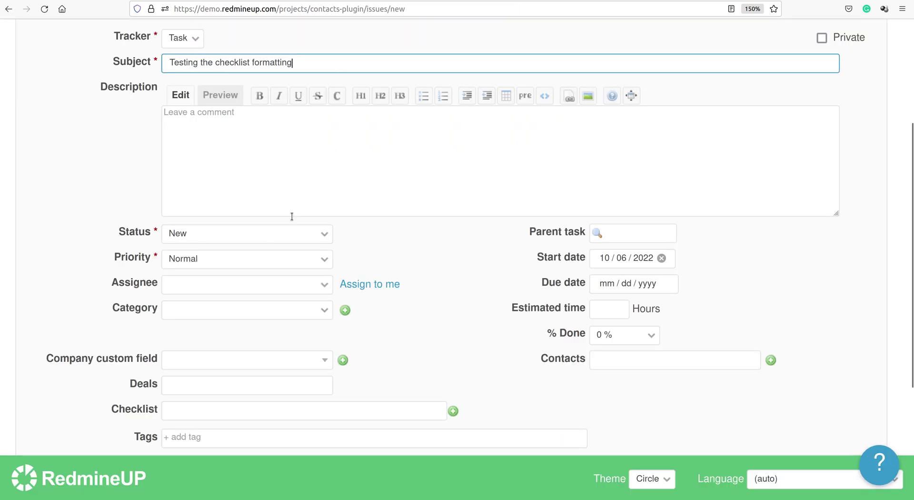
{"action": "scroll", "coordinate": [292, 217], "scroll_direction": "down", "scroll_amount": 3}
{"action": "left_click", "coordinate": [241, 230]}
{"action": "key", "text": "ctrl+v"}
{"action": "key", "text": "Return"}
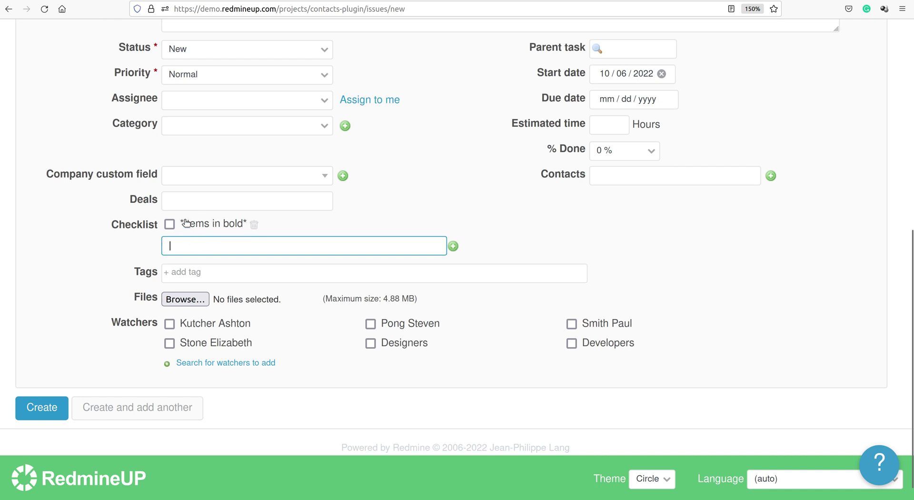
{"action": "left_click", "coordinate": [51, 405]}
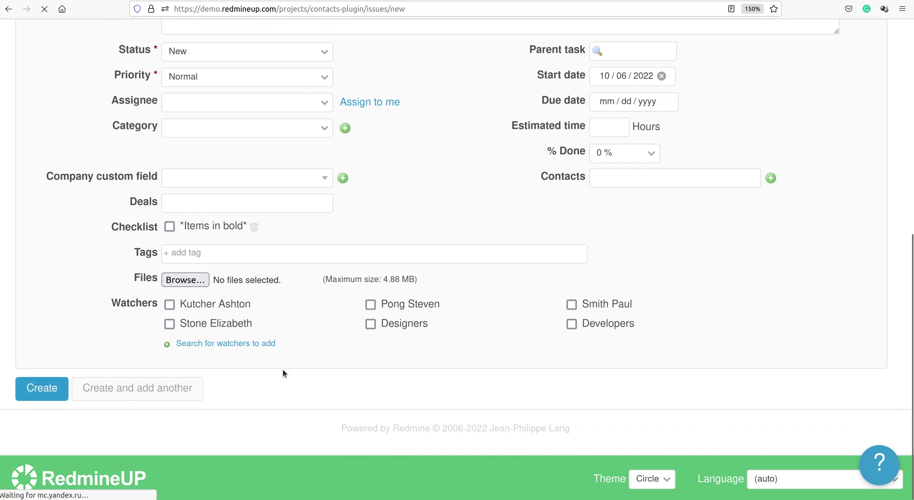
Check off 'Items in bold' and select the '_Or in italics_' sample line.
{"action": "scroll", "coordinate": [282, 373], "scroll_direction": "down", "scroll_amount": 3}
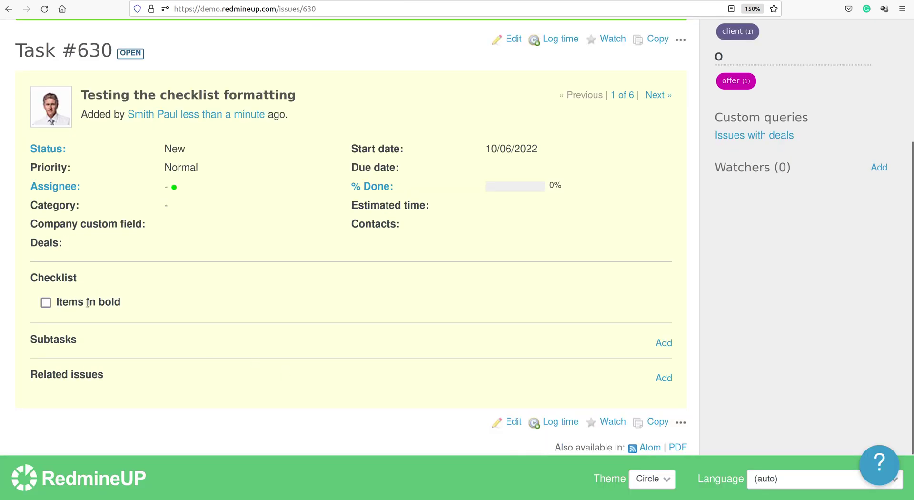
{"action": "left_click", "coordinate": [46, 303]}
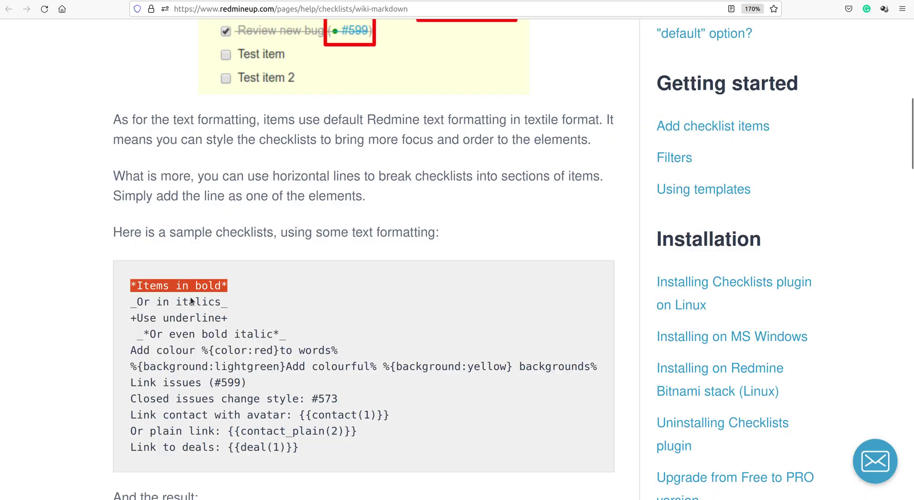
{"action": "left_click", "coordinate": [188, 304]}
{"action": "triple_click", "coordinate": [202, 302]}
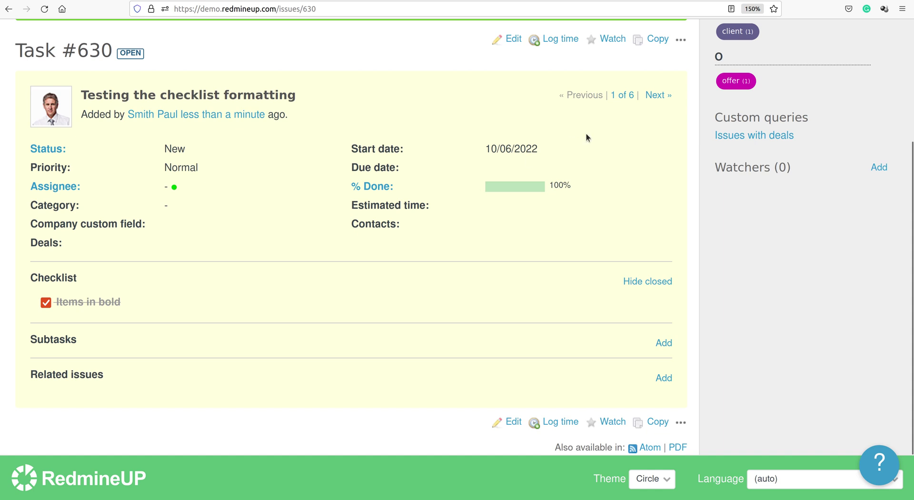
Edit the issue, add the '_Or in italics_' checklist item and submit.
{"action": "left_click", "coordinate": [506, 40]}
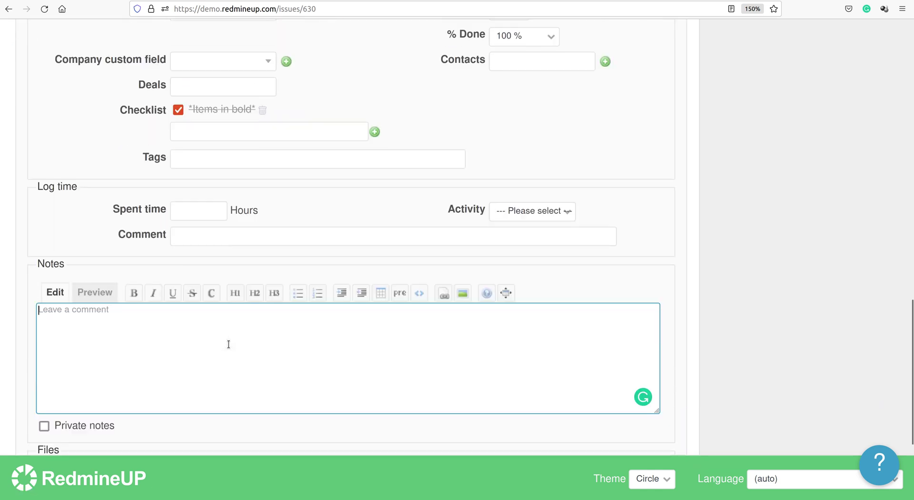
{"action": "left_click", "coordinate": [247, 134]}
{"action": "type", "text": "_Or in italics_"}
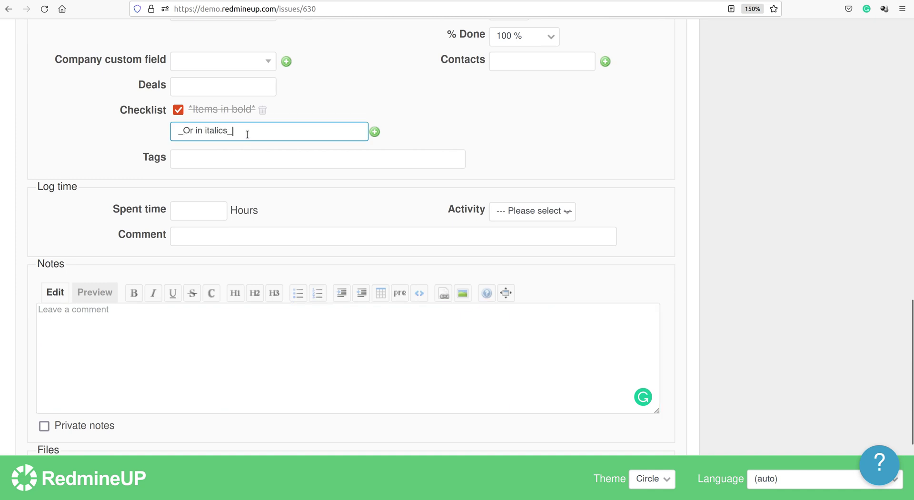
{"action": "key", "text": "Return"}
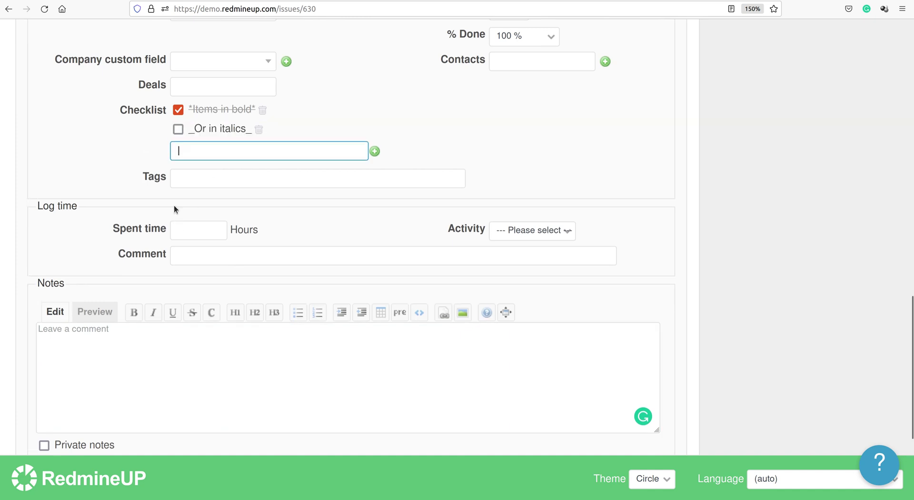
{"action": "scroll", "coordinate": [121, 253], "scroll_direction": "down", "scroll_amount": 2}
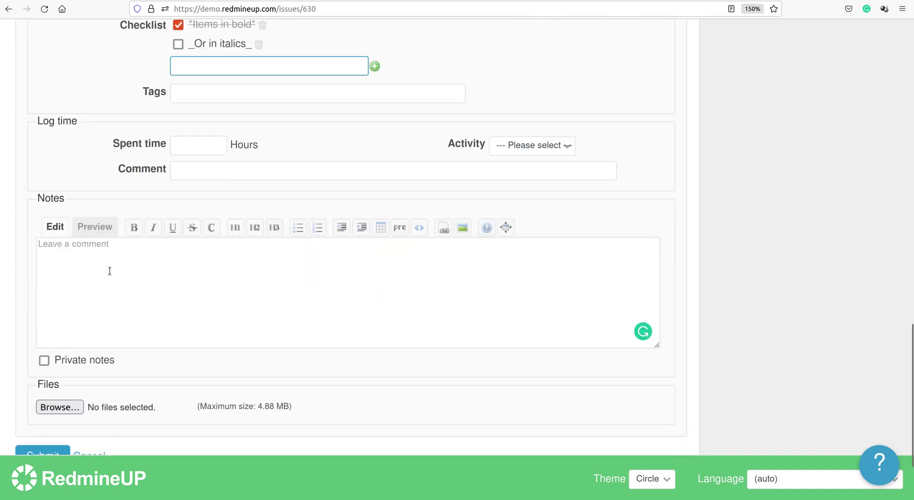
{"action": "scroll", "coordinate": [102, 288], "scroll_direction": "down", "scroll_amount": 2}
{"action": "left_click", "coordinate": [64, 369]}
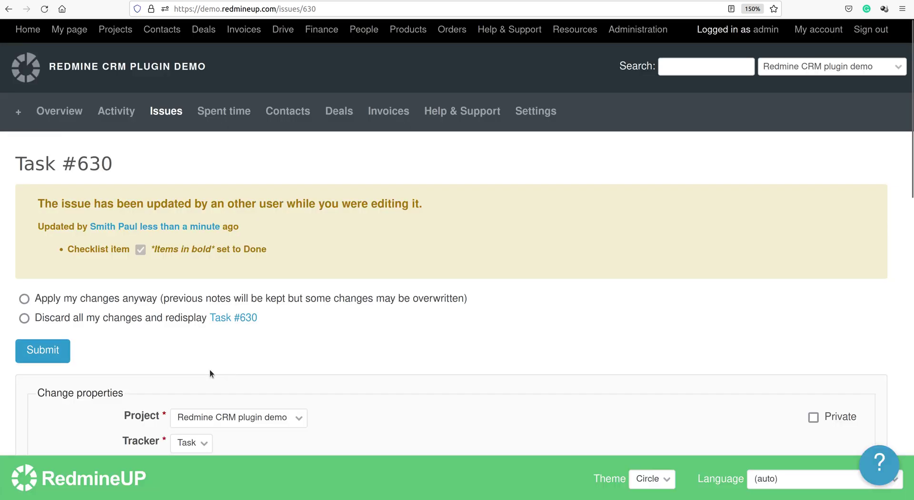
Apply the italic item despite the conflict and check off 'Or in italics'.
{"action": "left_click", "coordinate": [42, 354]}
{"action": "left_click", "coordinate": [85, 298]}
{"action": "left_click", "coordinate": [47, 351]}
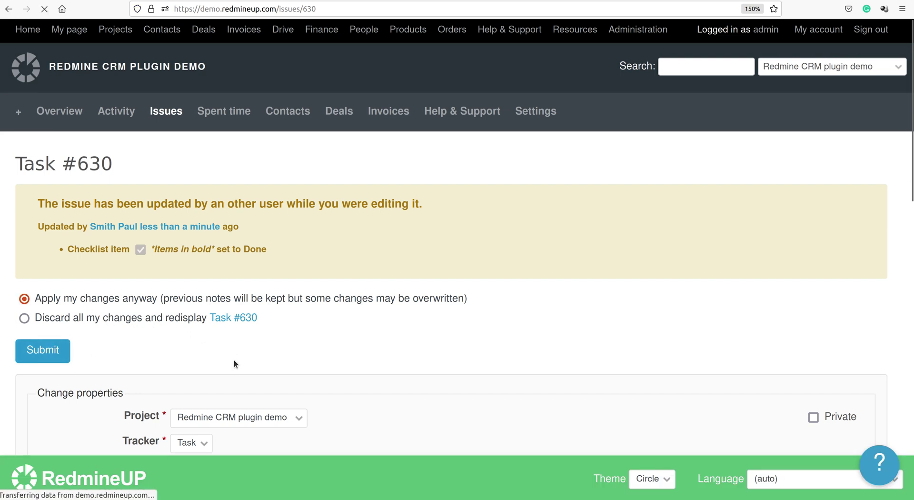
{"action": "scroll", "coordinate": [233, 364], "scroll_direction": "down", "scroll_amount": 10}
{"action": "scroll", "coordinate": [233, 363], "scroll_direction": "up", "scroll_amount": 4}
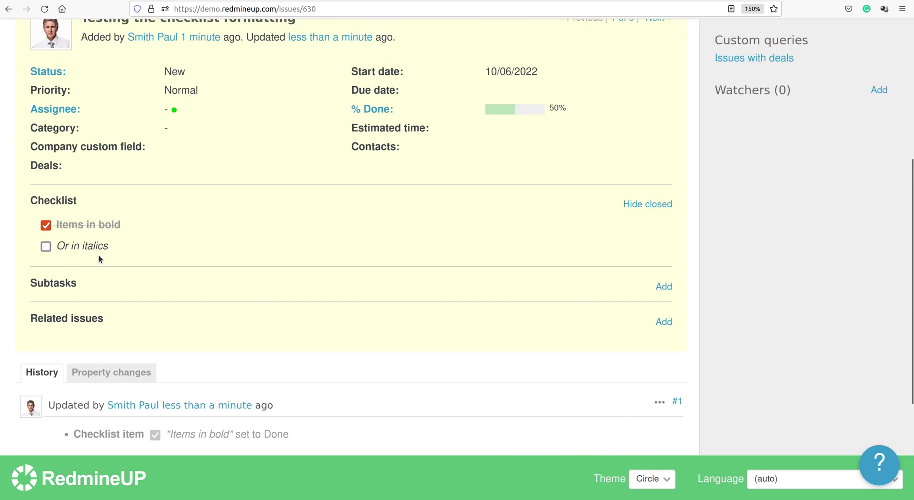
{"action": "left_click", "coordinate": [46, 246]}
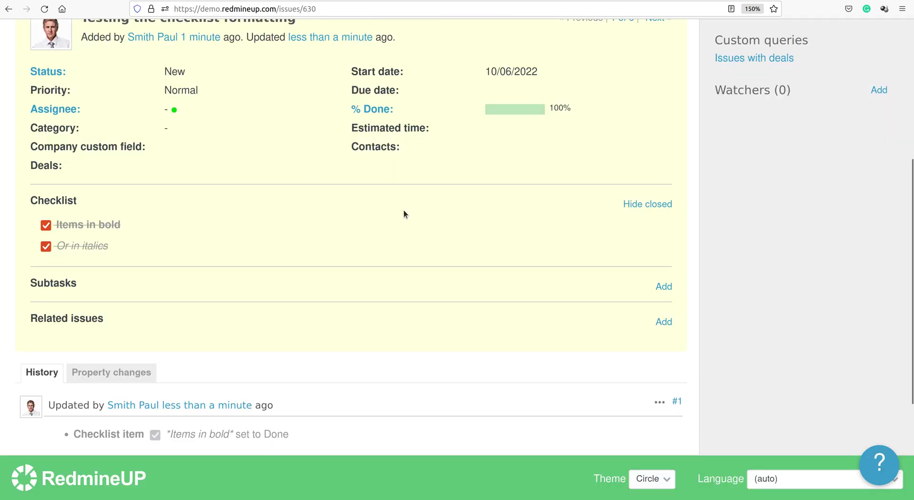
Paste the underline sample as a new checklist item and submit the edit.
{"action": "scroll", "coordinate": [407, 208], "scroll_direction": "up", "scroll_amount": 5}
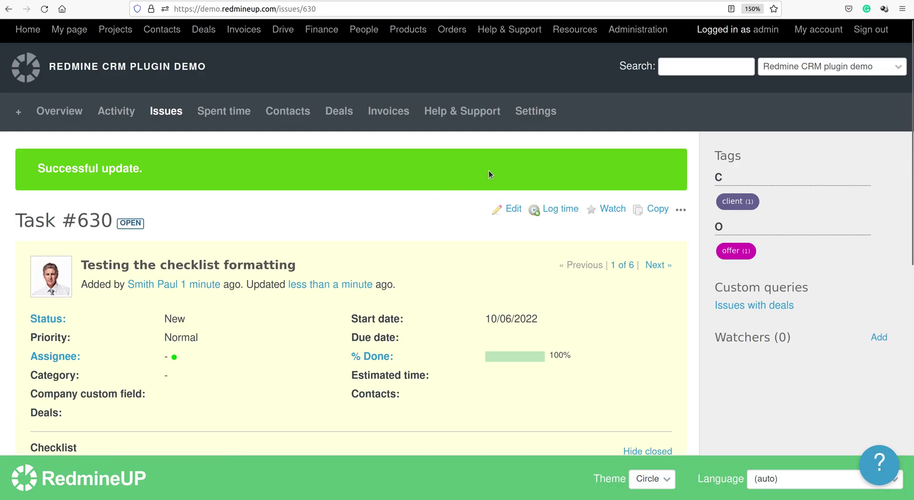
{"action": "left_click", "coordinate": [513, 215]}
{"action": "scroll", "coordinate": [415, 280], "scroll_direction": "down", "scroll_amount": 3}
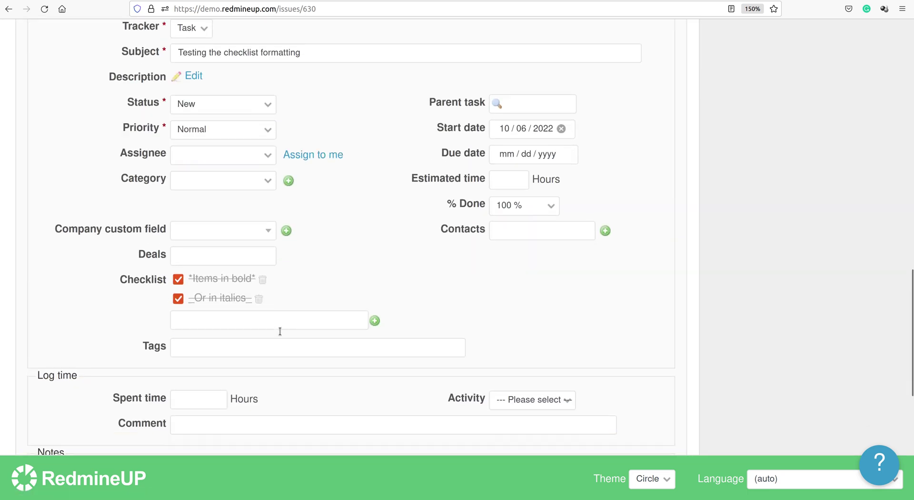
{"action": "left_click", "coordinate": [276, 318]}
{"action": "type", "text": "+Use underline+"}
{"action": "scroll", "coordinate": [124, 356], "scroll_direction": "down", "scroll_amount": 10}
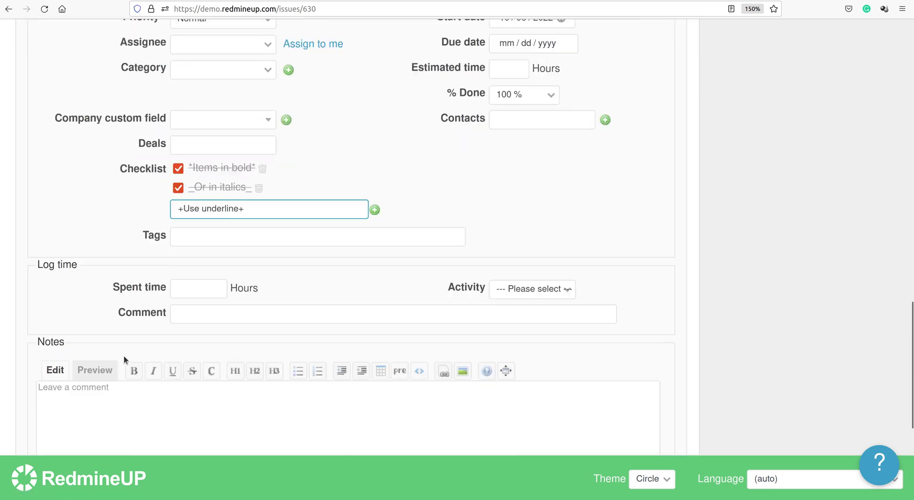
{"action": "left_click", "coordinate": [40, 362]}
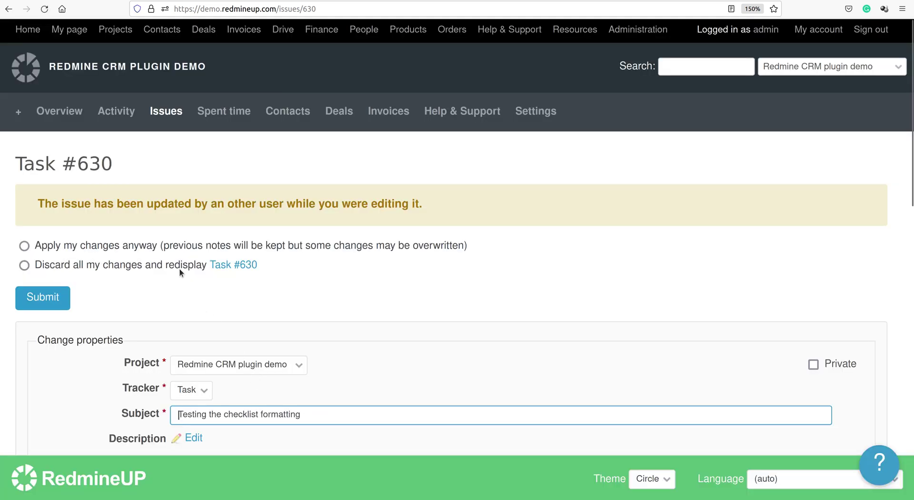
Choose 'Apply my changes anyway' for the edit conflict and save again.
{"action": "left_click", "coordinate": [142, 246]}
{"action": "scroll", "coordinate": [176, 244], "scroll_direction": "down", "scroll_amount": 10}
{"action": "scroll", "coordinate": [178, 248], "scroll_direction": "down", "scroll_amount": 7}
{"action": "scroll", "coordinate": [53, 418], "scroll_direction": "down", "scroll_amount": 3}
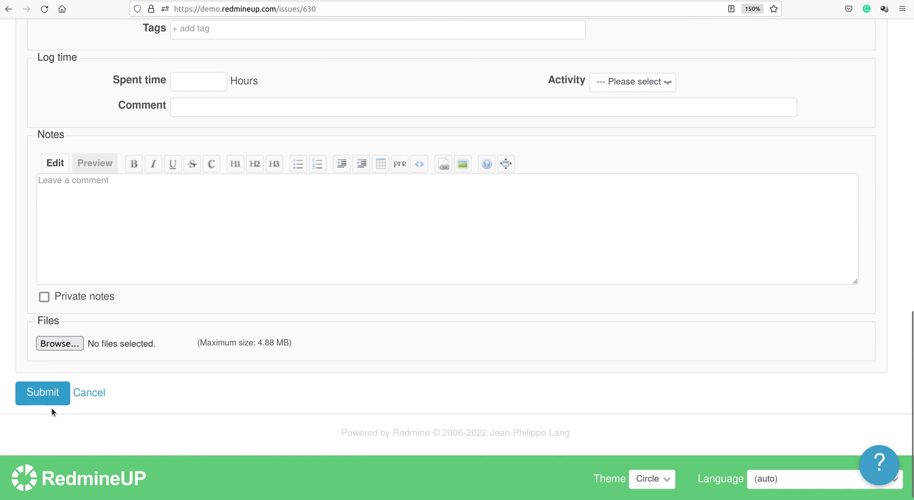
{"action": "left_click", "coordinate": [50, 400]}
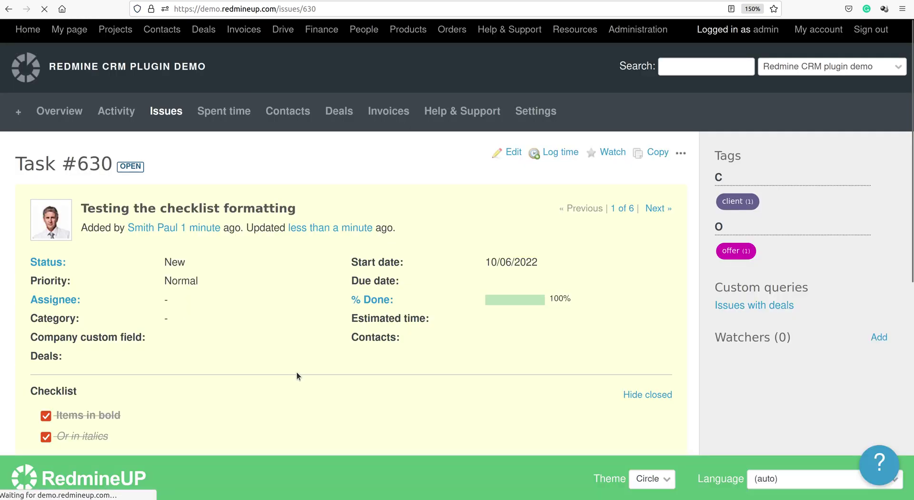
{"action": "scroll", "coordinate": [257, 364], "scroll_direction": "down", "scroll_amount": 2}
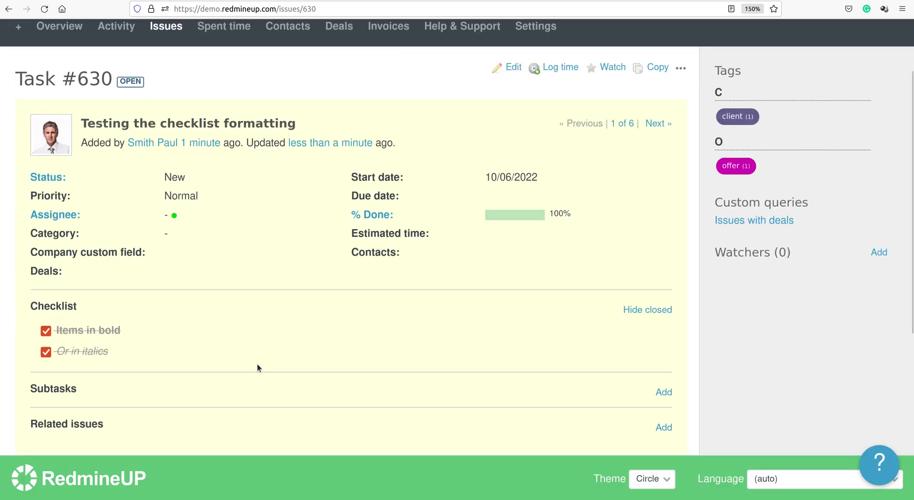
{"action": "scroll", "coordinate": [257, 368], "scroll_direction": "down", "scroll_amount": 6}
{"action": "scroll", "coordinate": [453, 242], "scroll_direction": "up", "scroll_amount": 8}
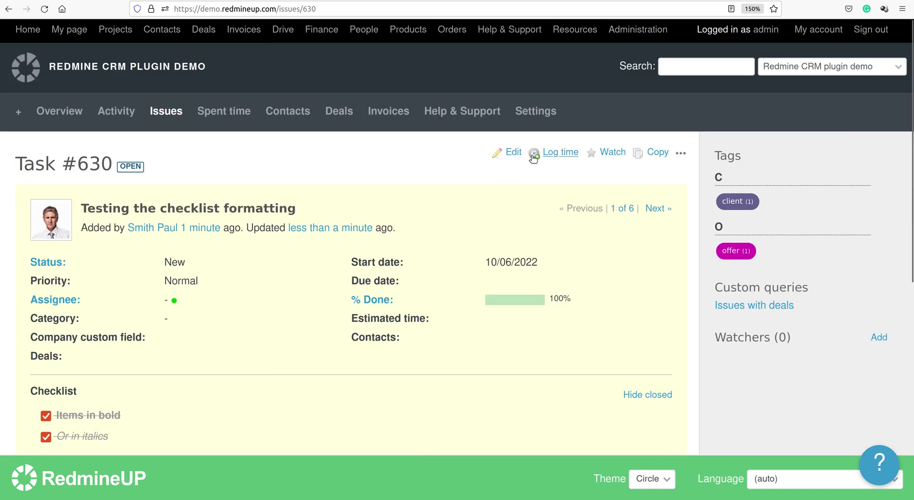
Add the '+Use underline+' item with the note 'adding underline item' and submit.
{"action": "left_click", "coordinate": [512, 152]}
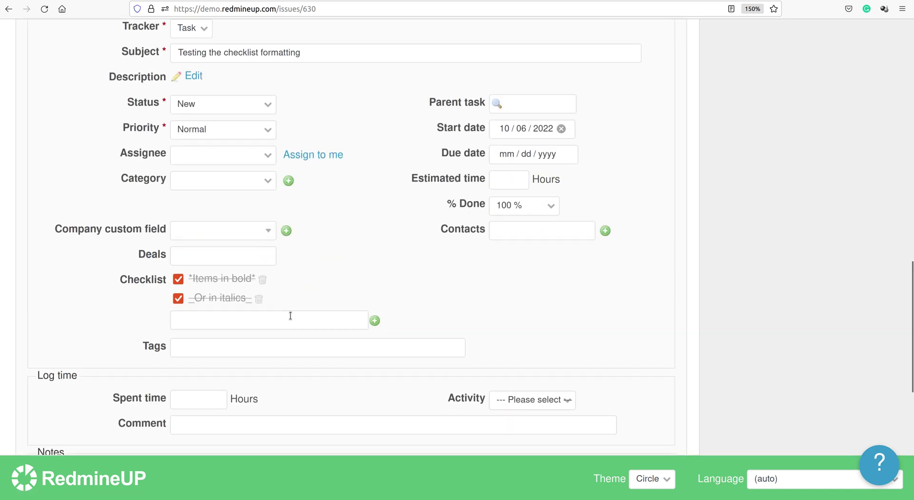
{"action": "left_click", "coordinate": [290, 316]}
{"action": "type", "text": "+Use underline+"}
{"action": "key", "text": "Return"}
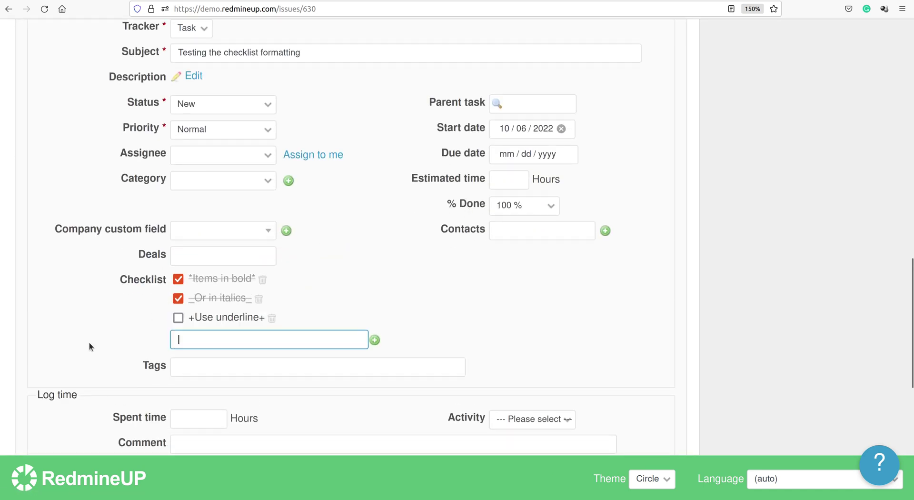
{"action": "scroll", "coordinate": [48, 362], "scroll_direction": "down", "scroll_amount": 4}
{"action": "scroll", "coordinate": [47, 361], "scroll_direction": "down", "scroll_amount": 3}
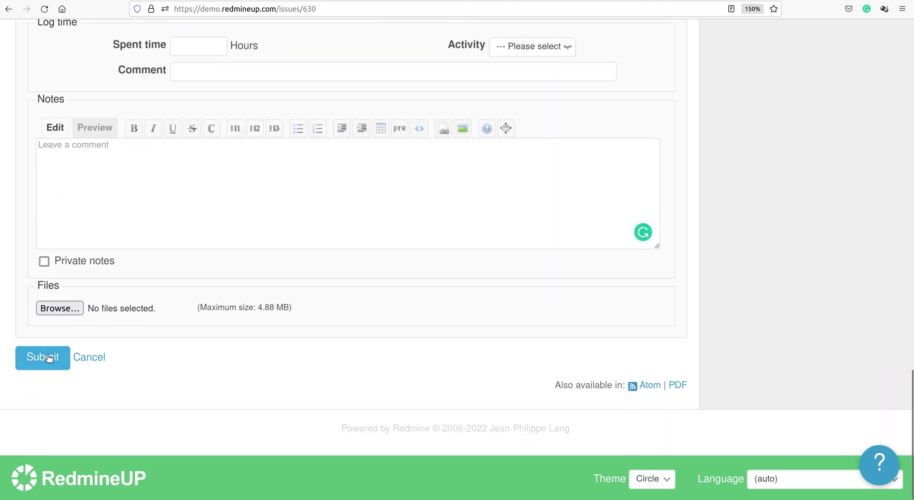
{"action": "left_click", "coordinate": [87, 194]}
{"action": "type", "text": "adding unde"}
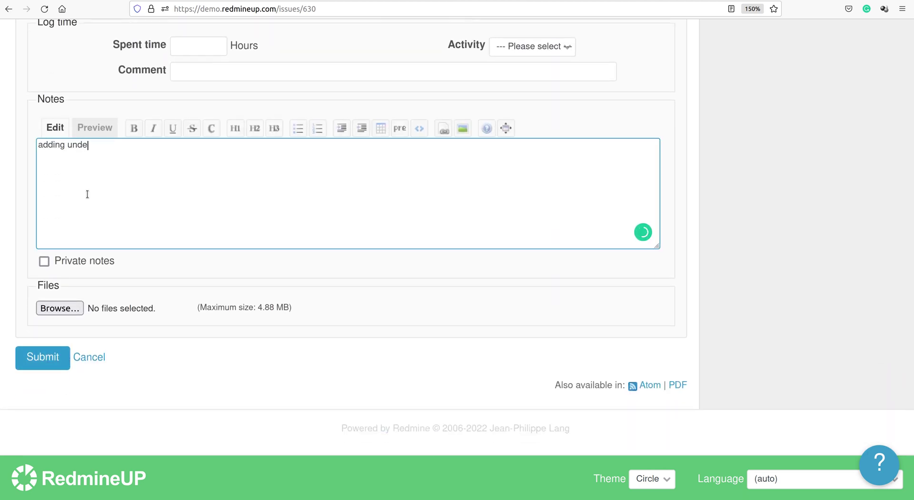
{"action": "type", "text": "rline item"}
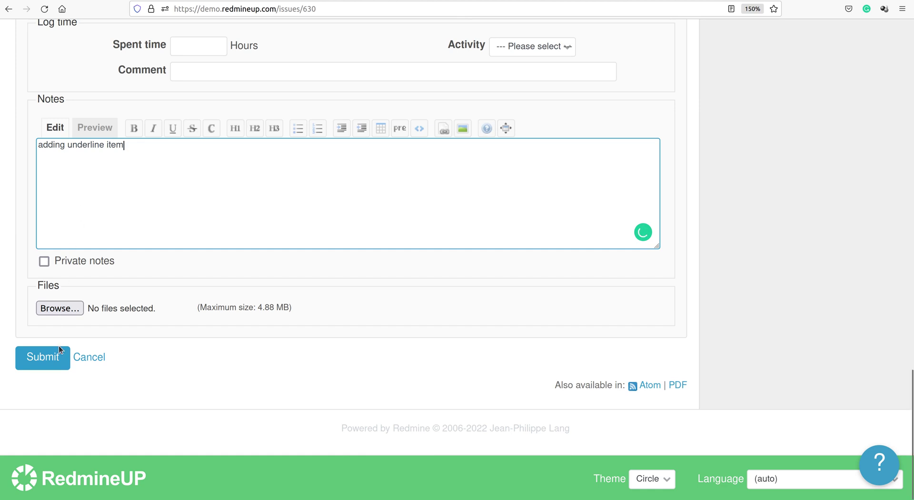
{"action": "left_click", "coordinate": [58, 345]}
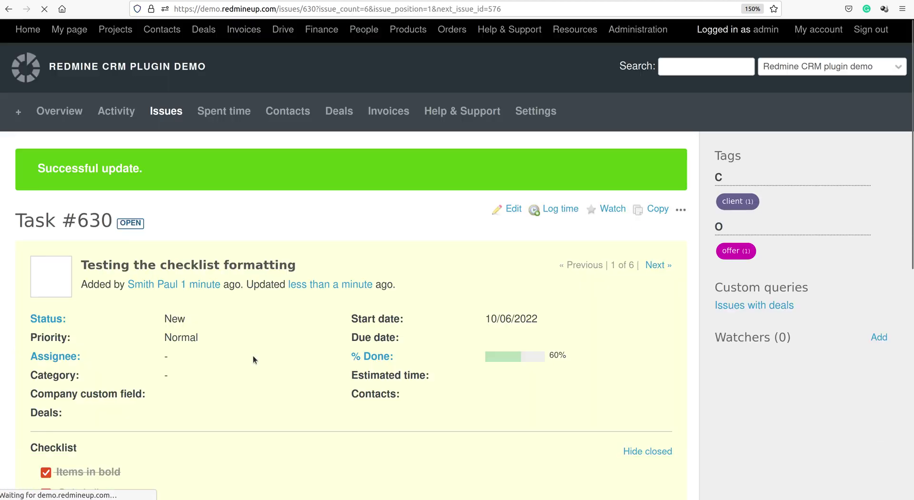
Check off the 'Use underline' checklist item.
{"action": "scroll", "coordinate": [253, 359], "scroll_direction": "down", "scroll_amount": 5}
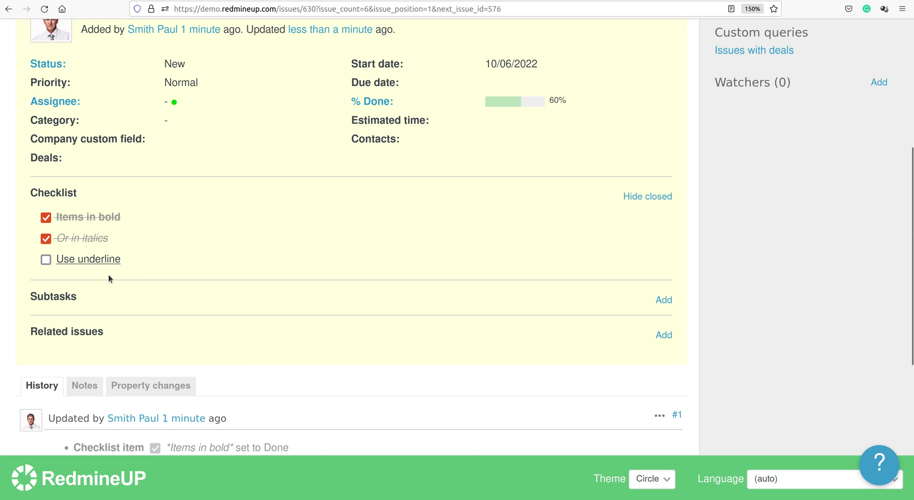
{"action": "left_click", "coordinate": [47, 259]}
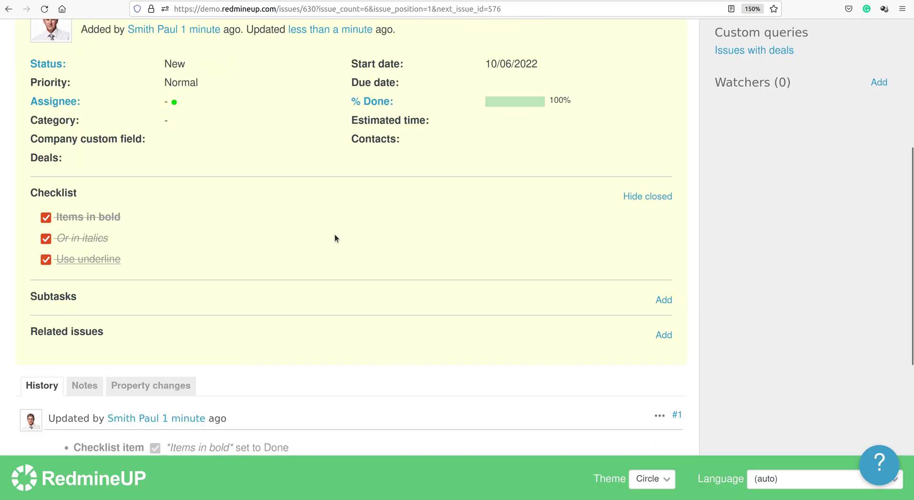
In the edit form, enter '_*Or even bold italic*_' as a new checklist item.
{"action": "scroll", "coordinate": [446, 169], "scroll_direction": "up", "scroll_amount": 6}
{"action": "left_click", "coordinate": [497, 211]}
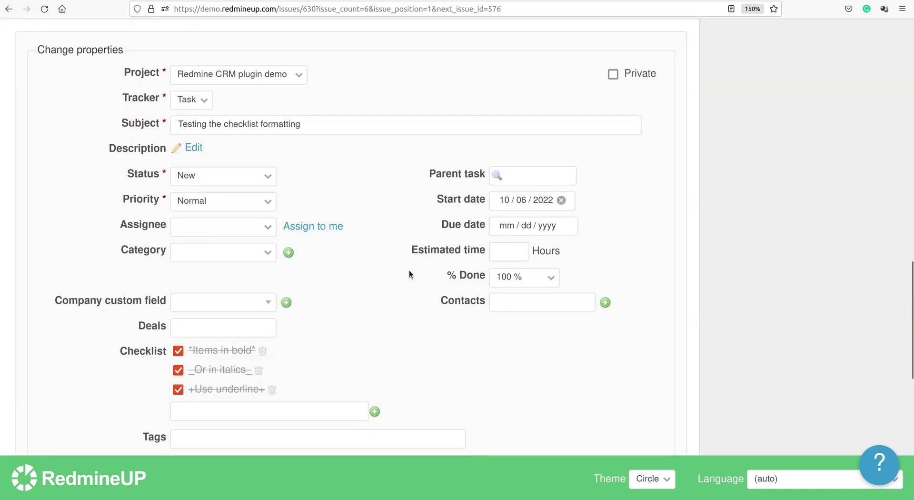
{"action": "scroll", "coordinate": [409, 270], "scroll_direction": "down", "scroll_amount": 3}
{"action": "left_click", "coordinate": [312, 256]}
{"action": "type", "text": "_*Or even bold italic*_"}
{"action": "scroll", "coordinate": [265, 307], "scroll_direction": "down", "scroll_amount": 3}
Add the note 'Combining two styles of a checklist item (the text itself)' and submit.
{"action": "left_click", "coordinate": [233, 310]}
{"action": "type", "text": "Combin"}
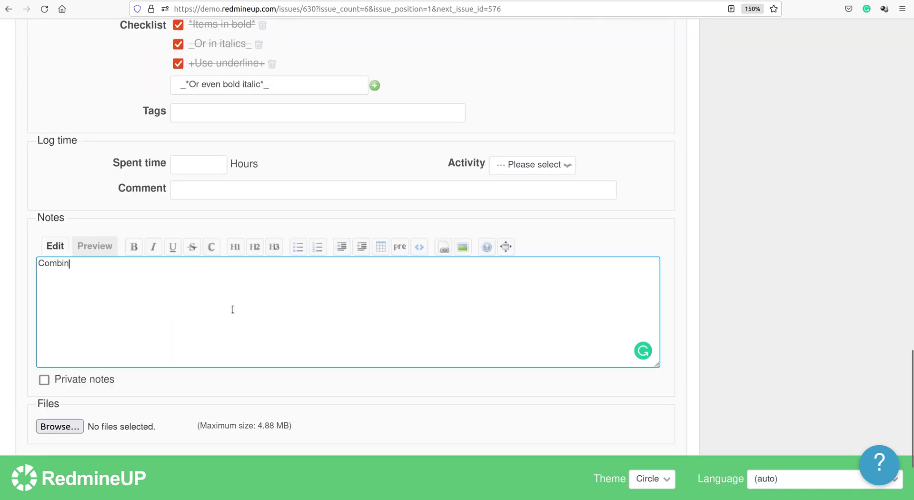
{"action": "type", "text": "ing two styles"}
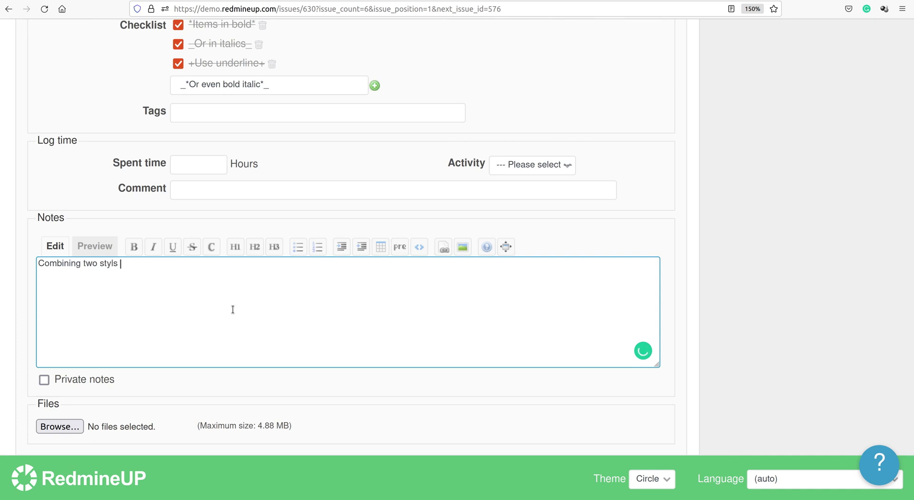
{"action": "type", "text": " of a checklist te"}
{"action": "key", "text": "BackSpace"}
{"action": "key", "text": "BackSpace"}
{"action": "type", "text": "item (the text itself)"}
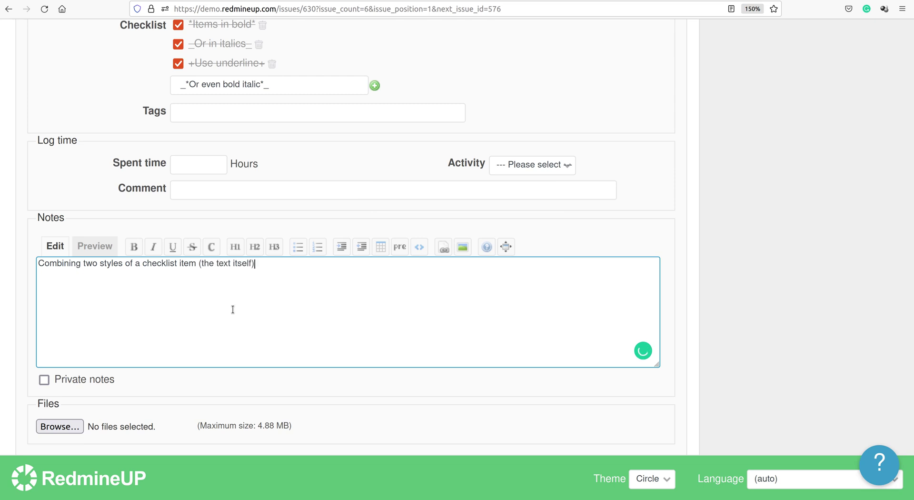
{"action": "scroll", "coordinate": [222, 317], "scroll_direction": "down", "scroll_amount": 3}
{"action": "left_click", "coordinate": [43, 357]}
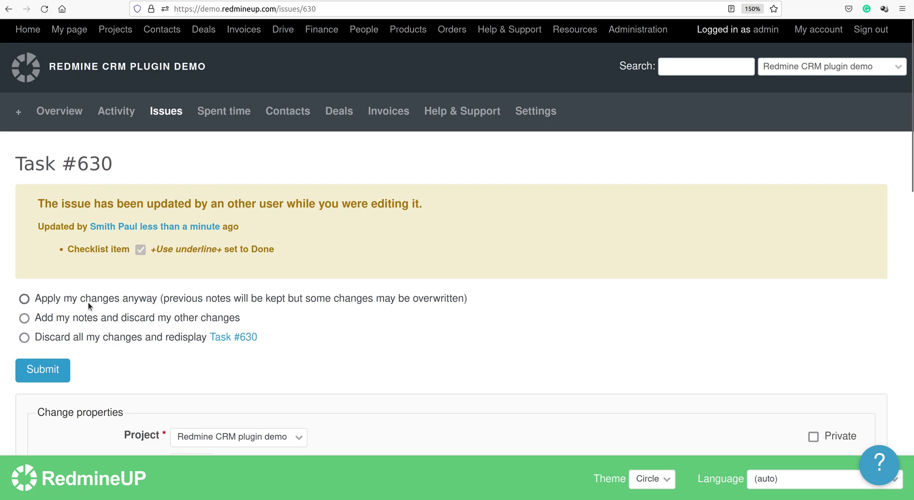
Apply the changes despite the conflict and review the new history entry #5.
{"action": "left_click", "coordinate": [87, 299]}
{"action": "left_click", "coordinate": [56, 371]}
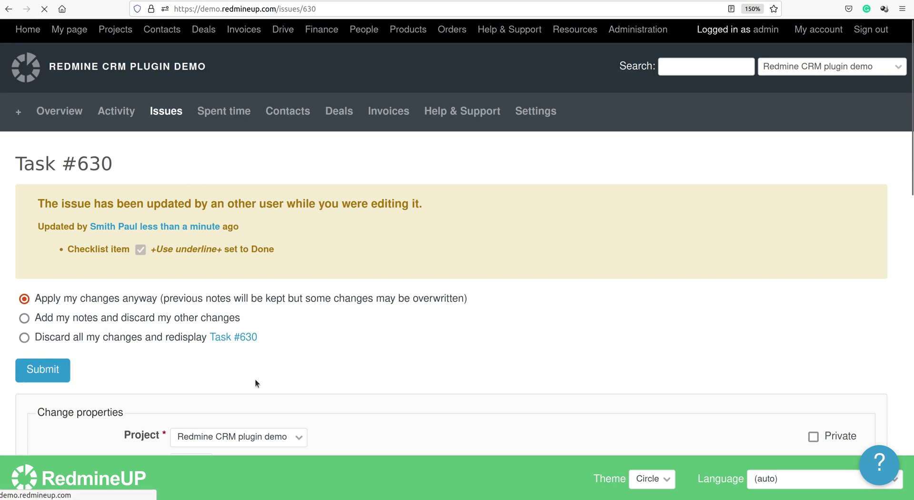
{"action": "scroll", "coordinate": [255, 379], "scroll_direction": "down", "scroll_amount": 5}
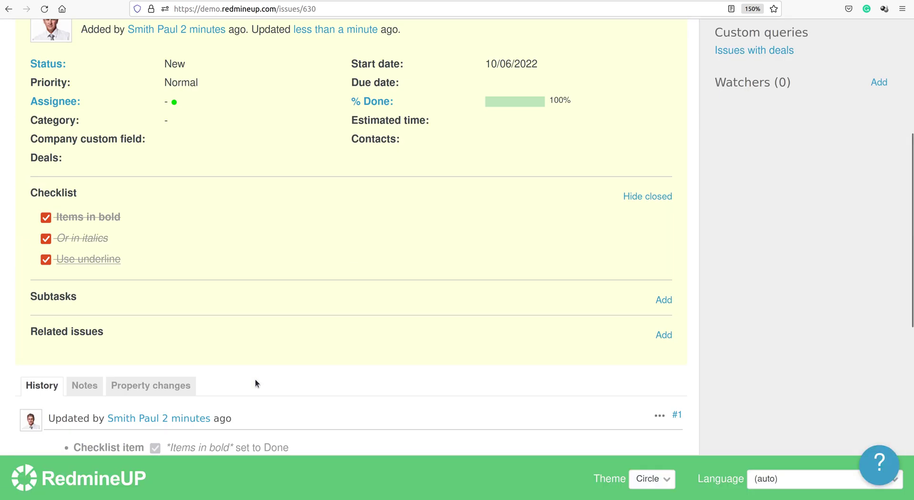
{"action": "scroll", "coordinate": [255, 379], "scroll_direction": "down", "scroll_amount": 3}
{"action": "scroll", "coordinate": [255, 381], "scroll_direction": "down", "scroll_amount": 4}
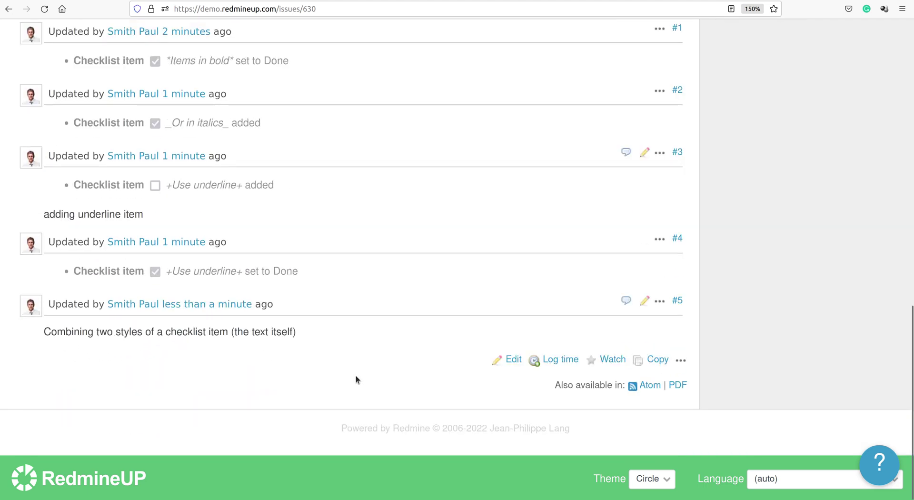
Paste '_*Or even bold italic*_' as a checklist item and save the issue.
{"action": "left_click", "coordinate": [510, 358]}
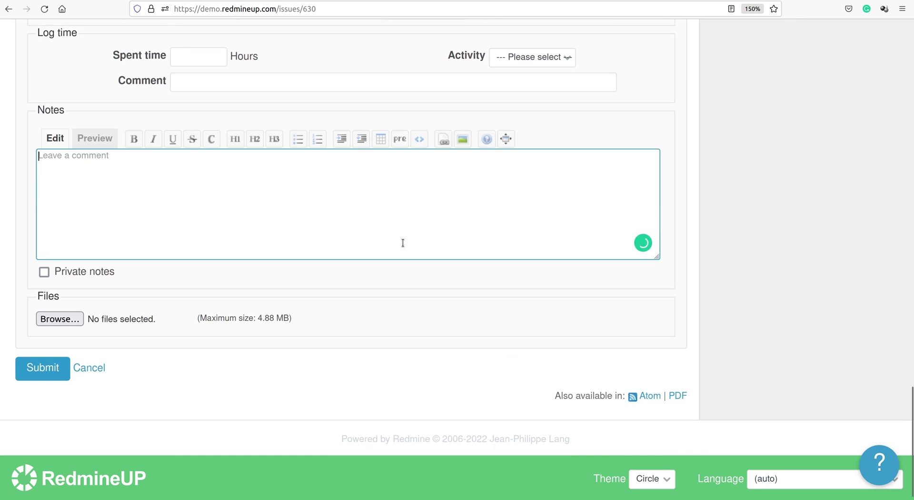
{"action": "scroll", "coordinate": [403, 242], "scroll_direction": "up", "scroll_amount": 4}
{"action": "scroll", "coordinate": [403, 246], "scroll_direction": "up", "scroll_amount": 1}
{"action": "left_click", "coordinate": [277, 232]}
{"action": "type", "text": "_*Or even bold italic*_"}
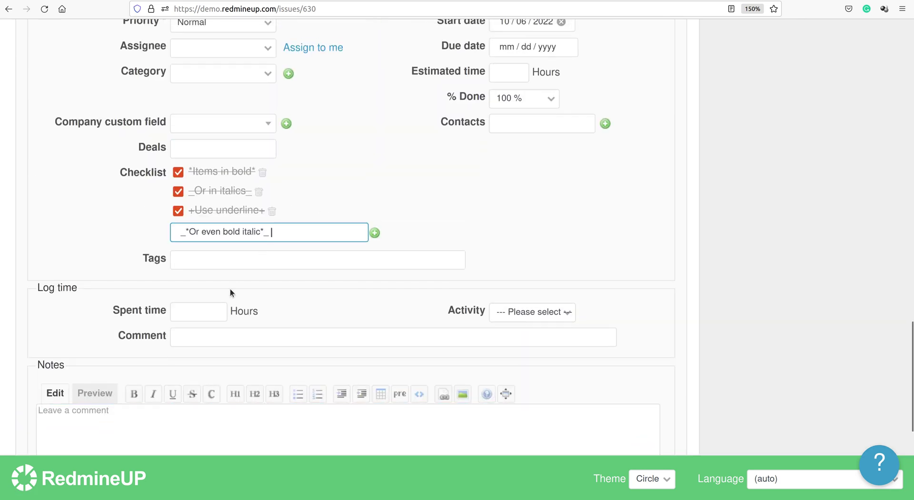
{"action": "key", "text": "Return"}
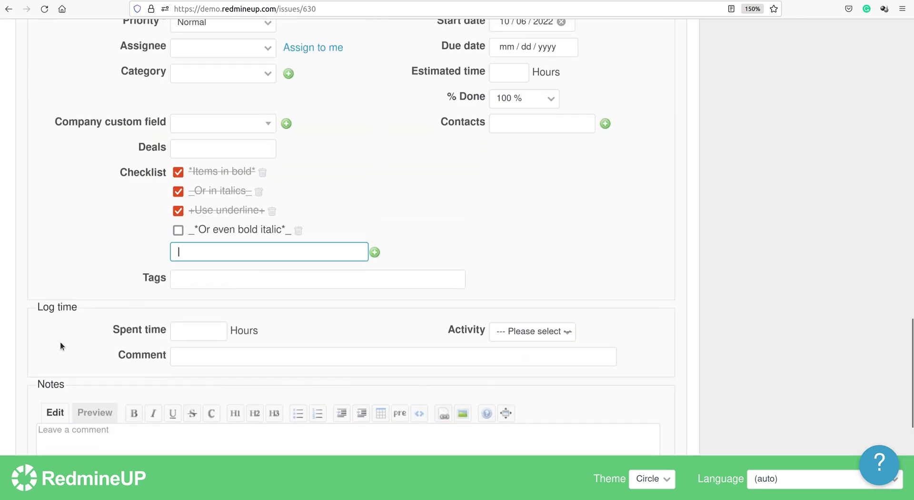
{"action": "scroll", "coordinate": [60, 341], "scroll_direction": "down", "scroll_amount": 2}
{"action": "scroll", "coordinate": [56, 364], "scroll_direction": "down", "scroll_amount": 2}
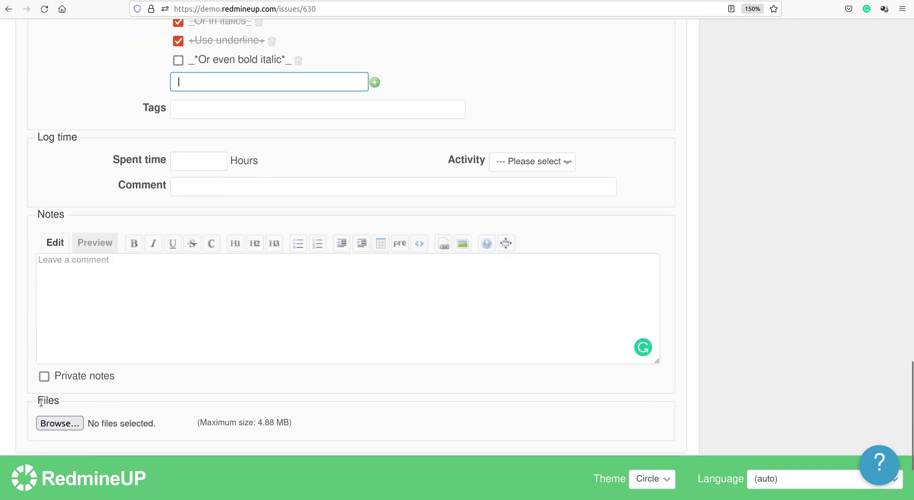
{"action": "scroll", "coordinate": [39, 414], "scroll_direction": "down", "scroll_amount": 3}
{"action": "left_click", "coordinate": [55, 354]}
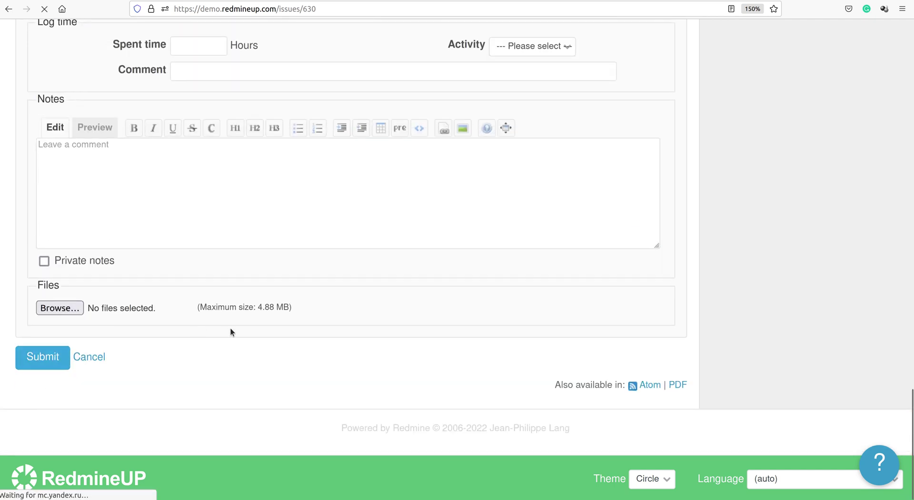
Check off 'Or even bold italic' and select the red colour sample line in the help page.
{"action": "scroll", "coordinate": [231, 327], "scroll_direction": "down", "scroll_amount": 2}
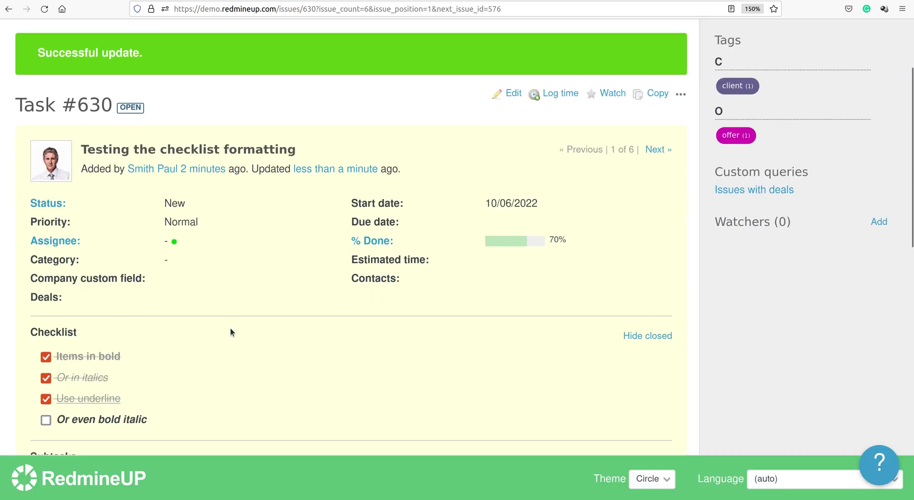
{"action": "scroll", "coordinate": [230, 332], "scroll_direction": "down", "scroll_amount": 3}
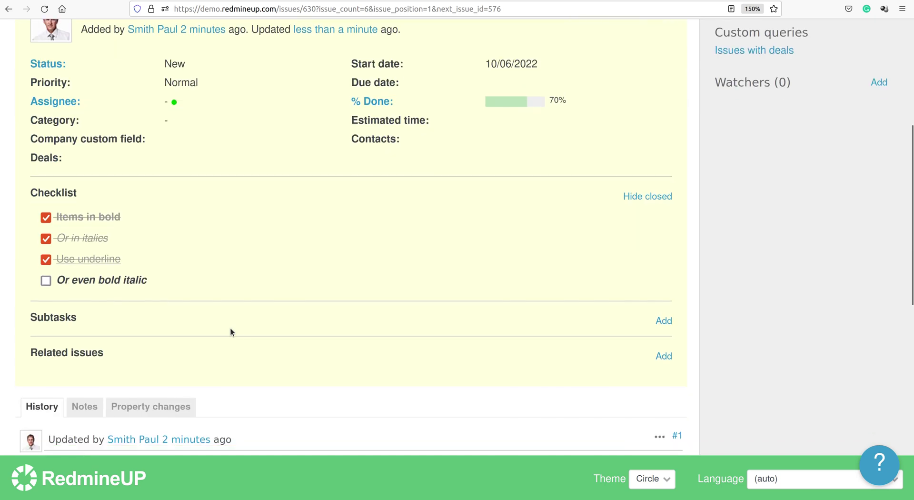
{"action": "left_click", "coordinate": [46, 281]}
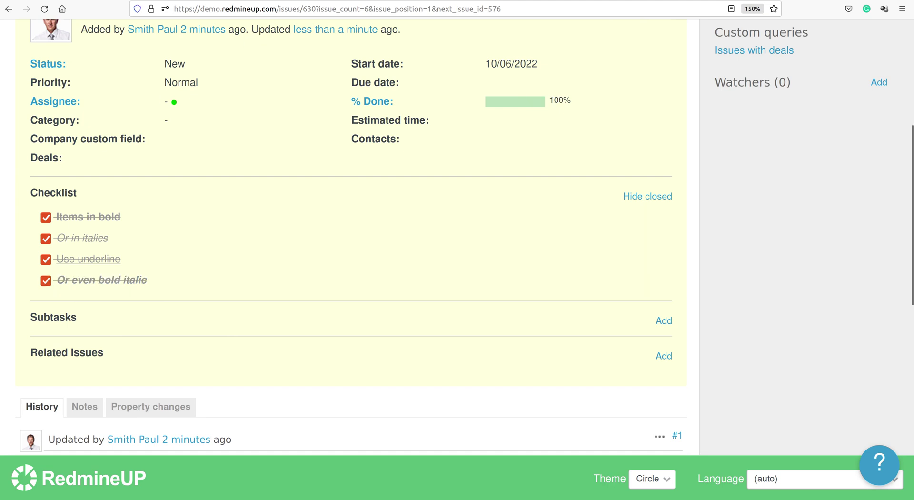
{"action": "key", "text": "ctrl+Tab"}
{"action": "double_click", "coordinate": [191, 349]}
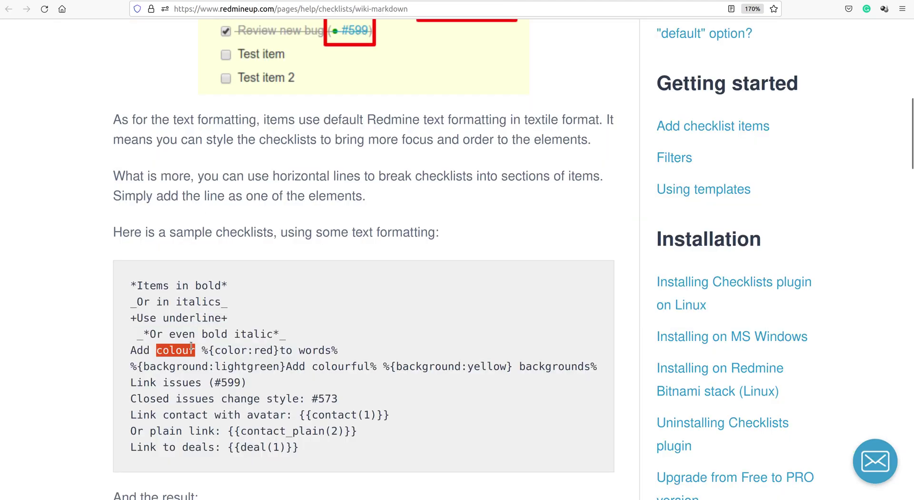
{"action": "triple_click", "coordinate": [191, 349]}
{"action": "key", "text": "ctrl+c"}
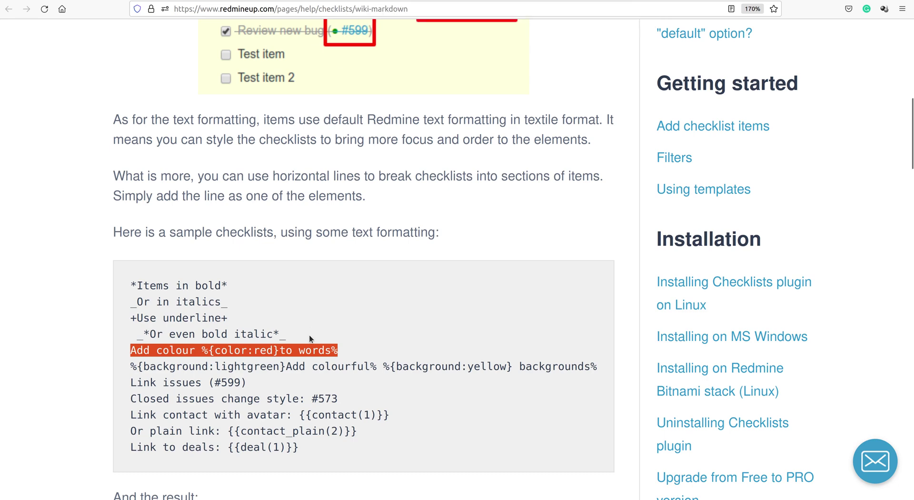
Add the red 'Add colour %{color:red}to words%' line as a new checklist item.
{"action": "key", "text": "ctrl+Tab"}
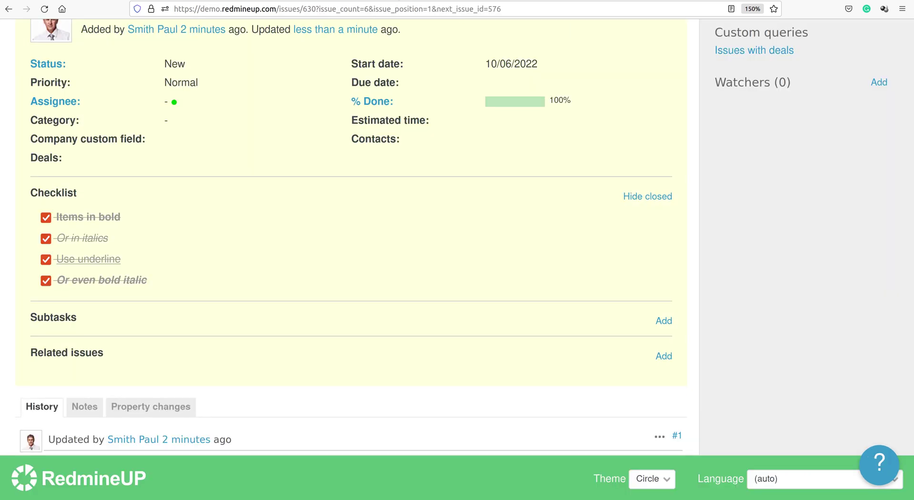
{"action": "scroll", "coordinate": [389, 90], "scroll_direction": "down", "scroll_amount": 10}
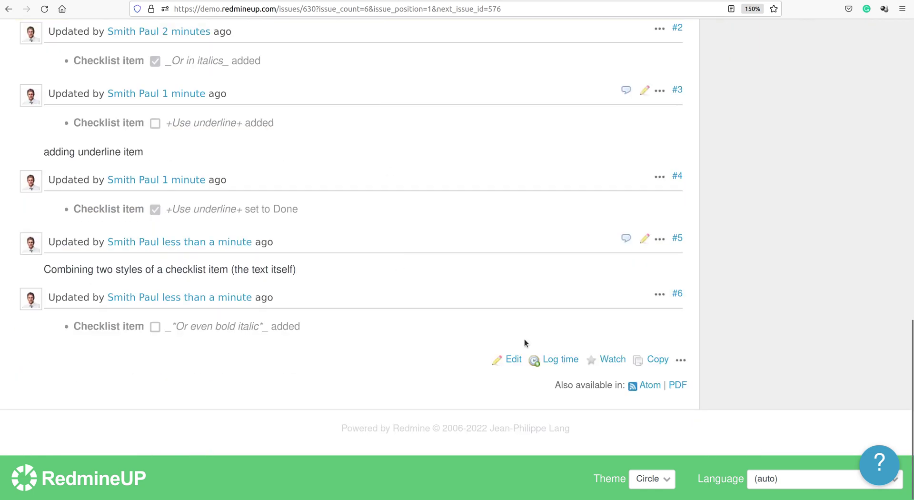
{"action": "left_click", "coordinate": [510, 359]}
{"action": "scroll", "coordinate": [372, 340], "scroll_direction": "down", "scroll_amount": 2}
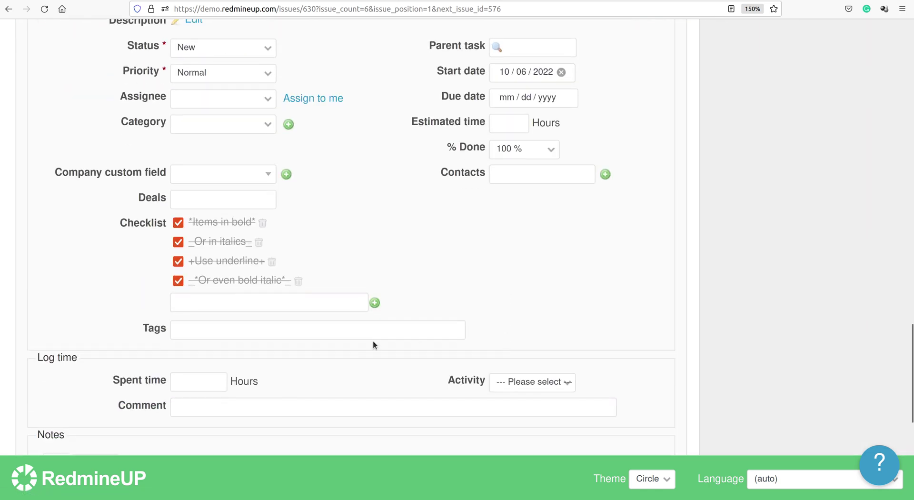
{"action": "left_click", "coordinate": [283, 310]}
{"action": "key", "text": "ctrl+v"}
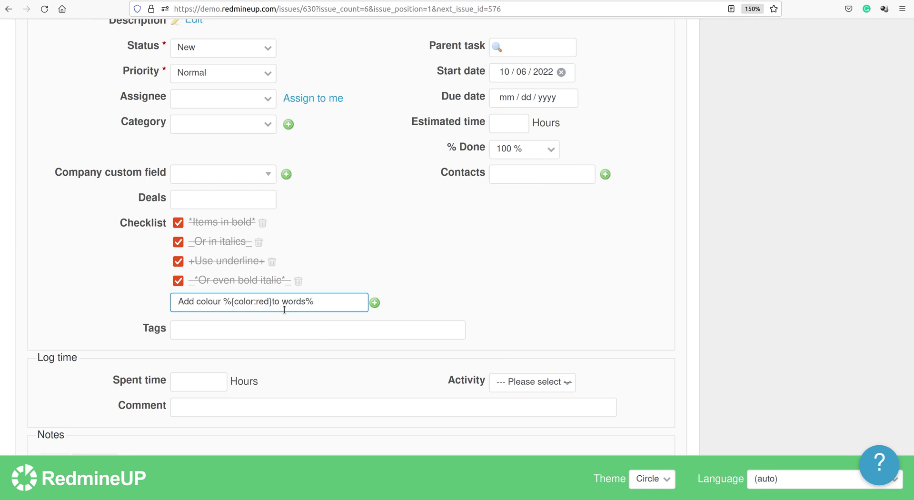
{"action": "key", "text": "Return"}
Add a second colour item with 'red' replaced by 'blue'.
{"action": "key", "text": "ctrl+v"}
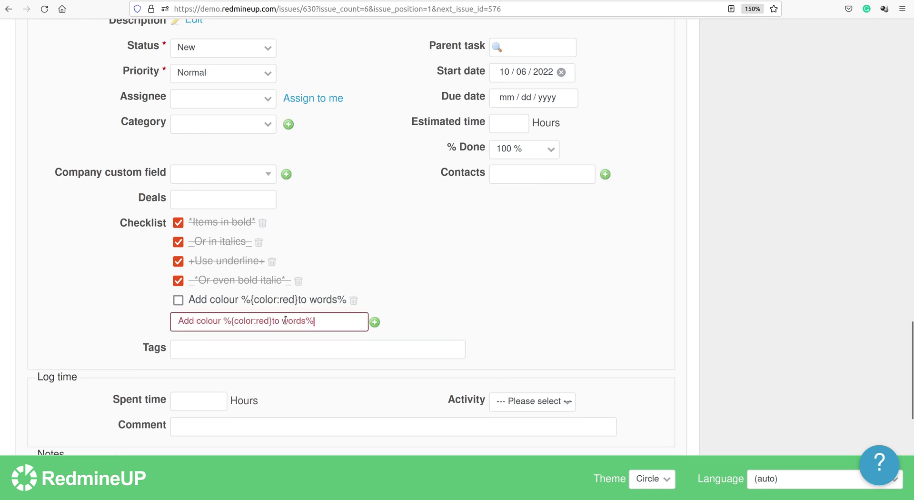
{"action": "double_click", "coordinate": [262, 322]}
{"action": "type", "text": "blue"}
{"action": "key", "text": "Return"}
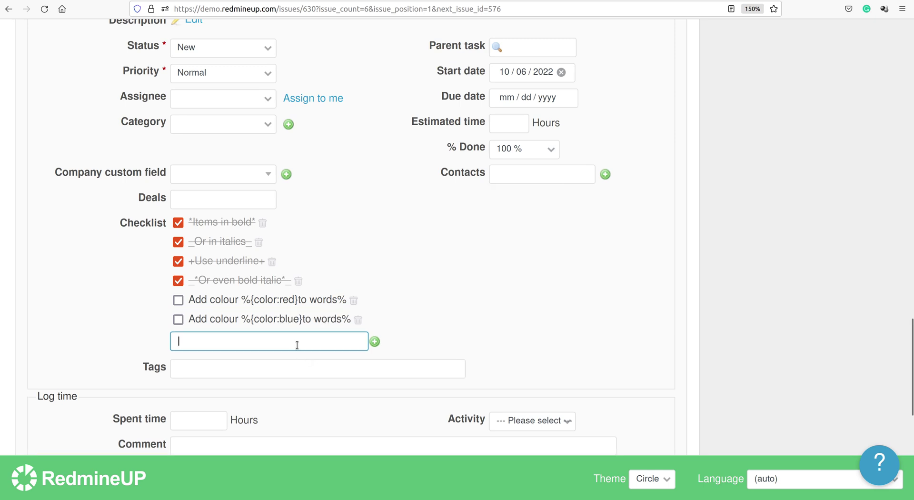
Add a yellow colour item and submit the edit.
{"action": "key", "text": "ctrl+v"}
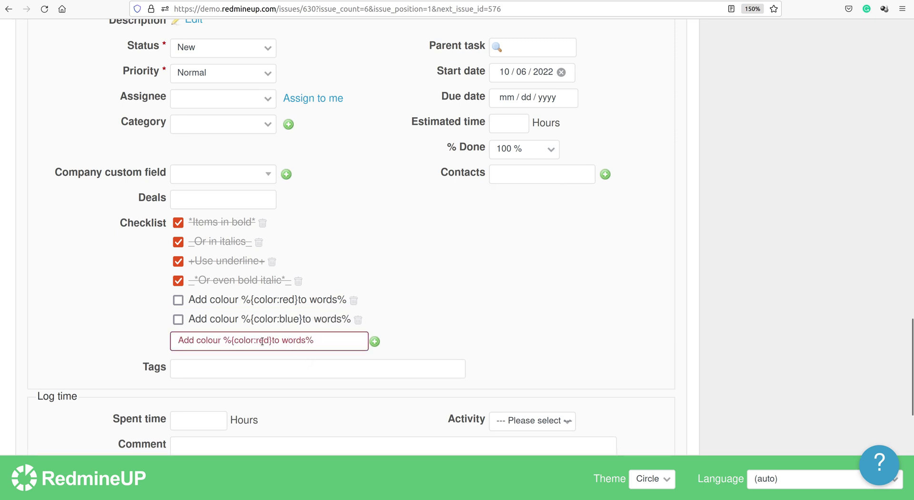
{"action": "key", "text": "Delete"}
{"action": "key", "text": "Delete"}
{"action": "key", "text": "Delete"}
{"action": "key", "text": "Delete"}
{"action": "key", "text": "Delete"}
{"action": "double_click", "coordinate": [261, 341]}
{"action": "type", "text": "yellow"}
{"action": "key", "text": "Return"}
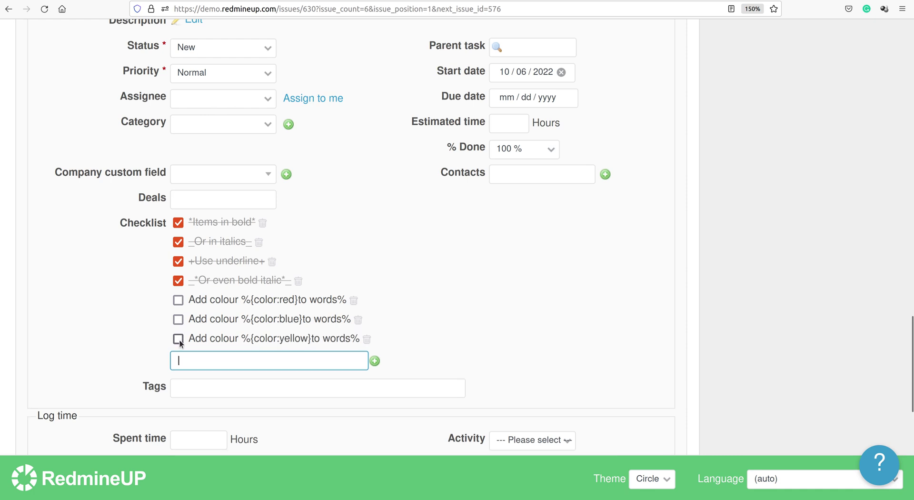
{"action": "scroll", "coordinate": [64, 304], "scroll_direction": "down", "scroll_amount": 3}
{"action": "scroll", "coordinate": [65, 309], "scroll_direction": "down", "scroll_amount": 3}
{"action": "left_click", "coordinate": [44, 356]}
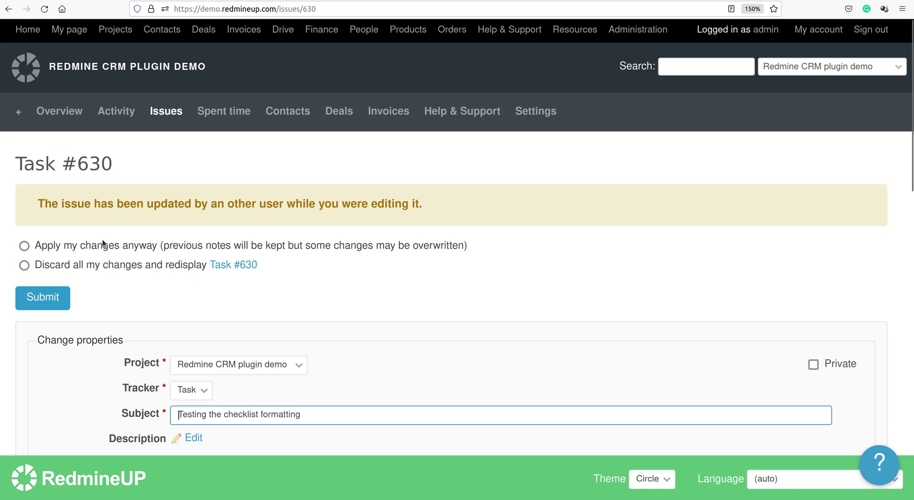
Override the edit conflict with 'Apply my changes anyway' and save the issue.
{"action": "left_click", "coordinate": [78, 246]}
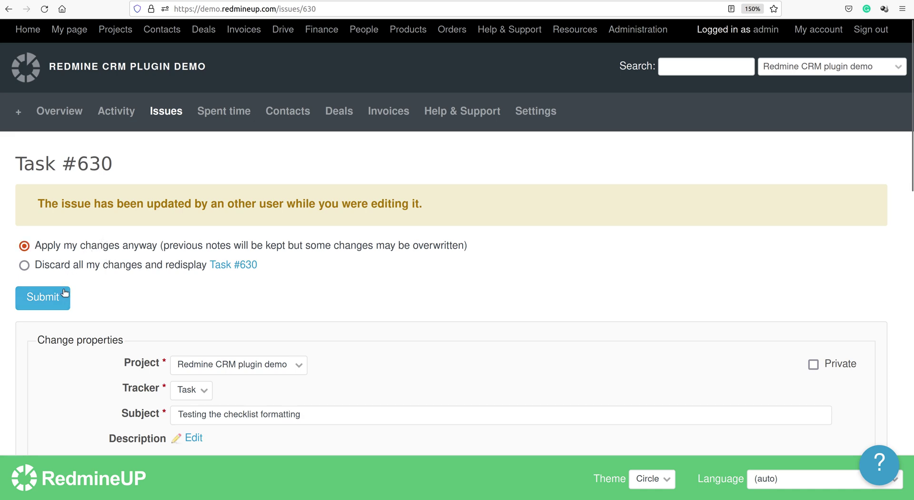
{"action": "scroll", "coordinate": [64, 293], "scroll_direction": "down", "scroll_amount": 6}
{"action": "scroll", "coordinate": [63, 289], "scroll_direction": "up", "scroll_amount": 6}
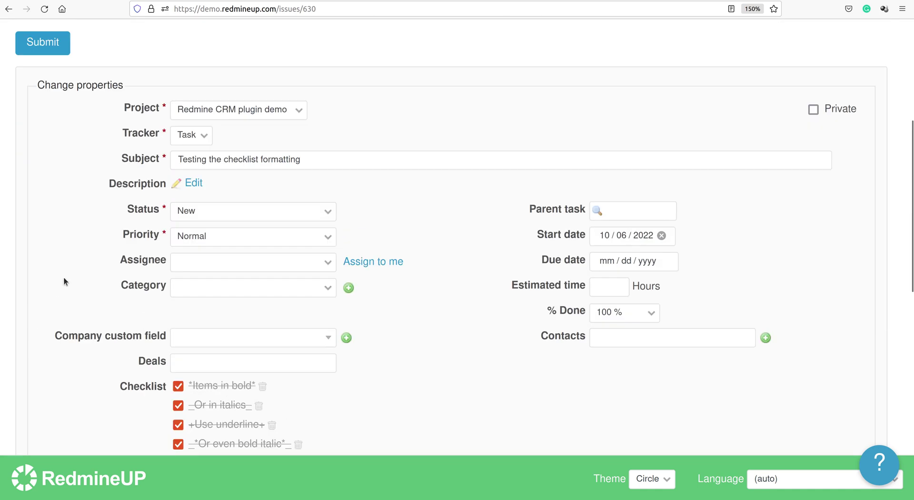
{"action": "left_click", "coordinate": [38, 212]}
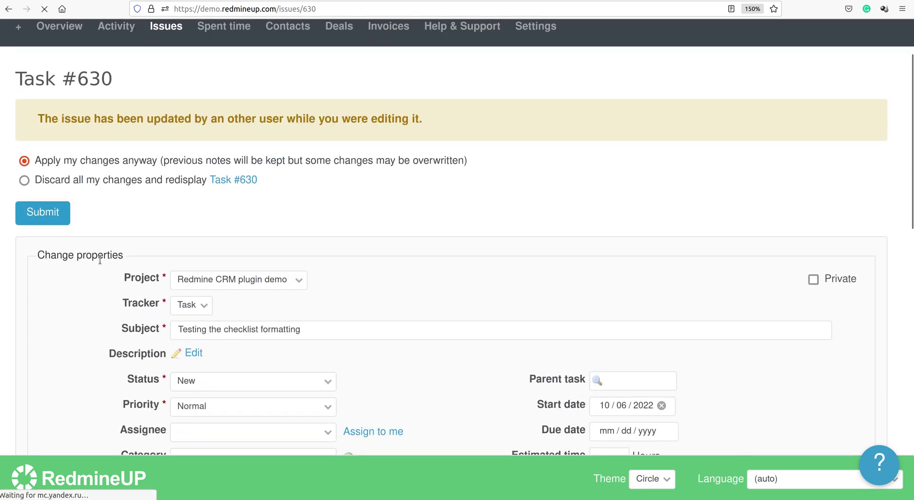
{"action": "scroll", "coordinate": [115, 327], "scroll_direction": "down", "scroll_amount": 5}
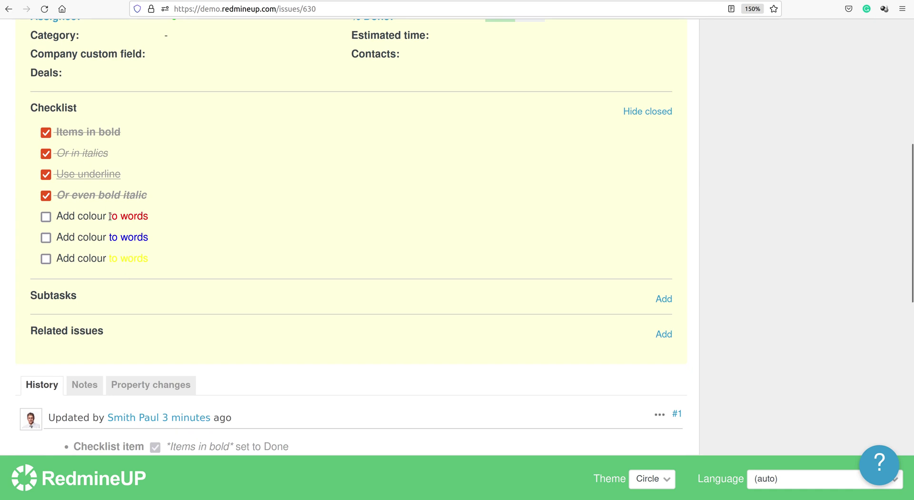
Check off the red, blue and yellow 'Add colour' checklist items.
{"action": "left_click_drag", "start_coordinate": [110, 217], "coordinate": [141, 218]}
{"action": "left_click", "coordinate": [138, 235]}
{"action": "double_click", "coordinate": [137, 260]}
{"action": "left_click_drag", "start_coordinate": [137, 259], "coordinate": [111, 261]}
{"action": "left_click", "coordinate": [110, 261]}
{"action": "left_click", "coordinate": [45, 217]}
{"action": "left_click", "coordinate": [46, 237]}
{"action": "left_click", "coordinate": [45, 259]}
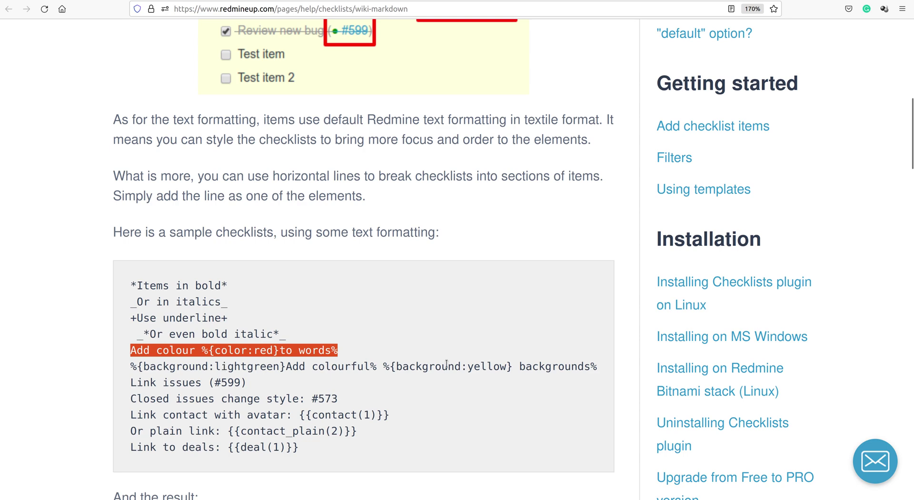
Add the copied background sample line as a checklist item, changing yellow to blue.
{"action": "triple_click", "coordinate": [474, 366]}
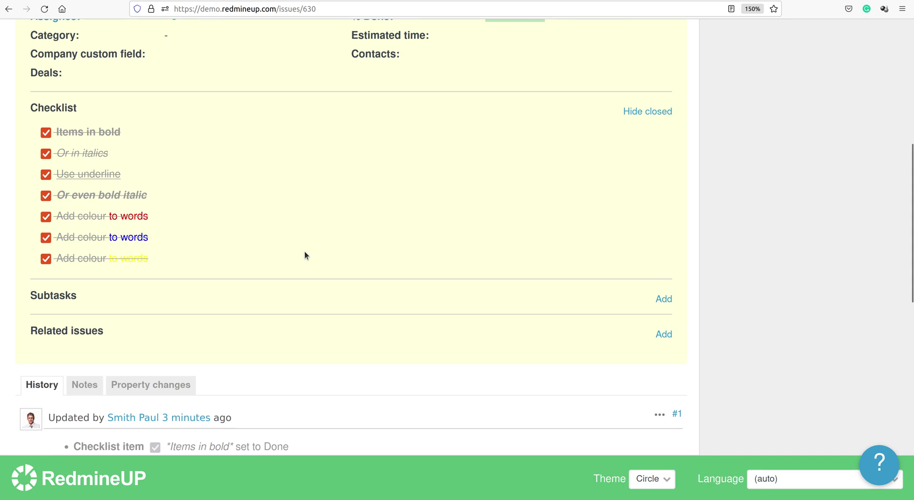
{"action": "scroll", "coordinate": [304, 250], "scroll_direction": "up", "scroll_amount": 5}
{"action": "left_click", "coordinate": [512, 125]}
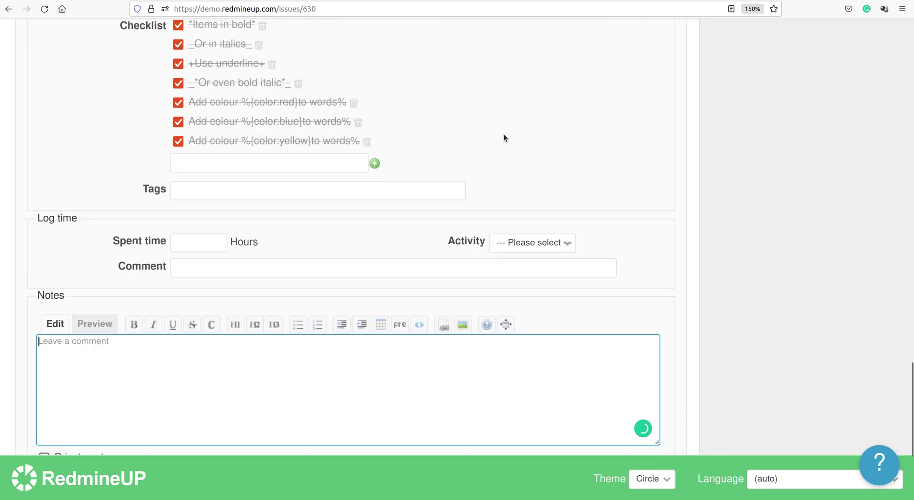
{"action": "left_click", "coordinate": [347, 169]}
{"action": "key", "text": "ctrl+v"}
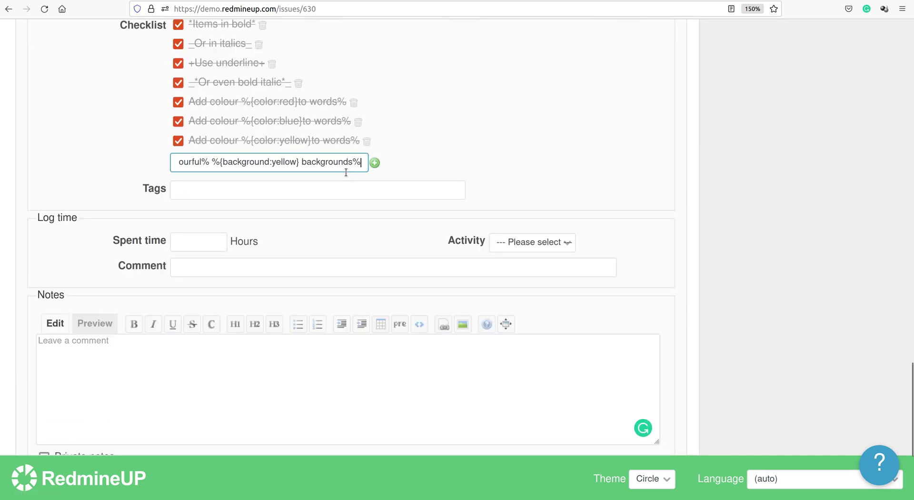
{"action": "double_click", "coordinate": [282, 165]}
{"action": "type", "text": "blue"}
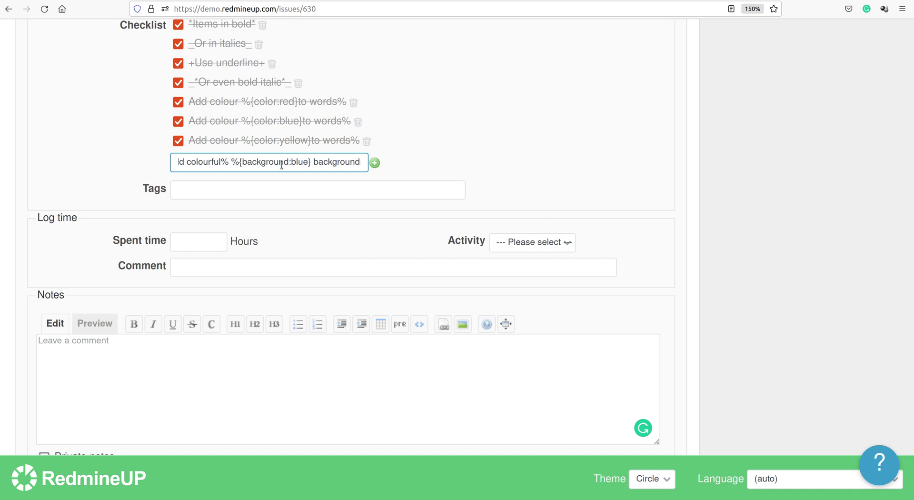
{"action": "key", "text": "Return"}
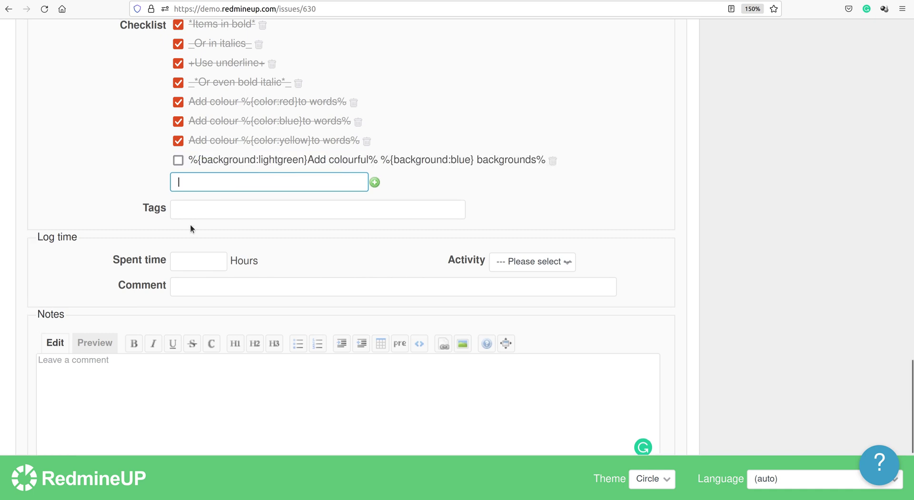
{"action": "scroll", "coordinate": [184, 231], "scroll_direction": "down", "scroll_amount": 5}
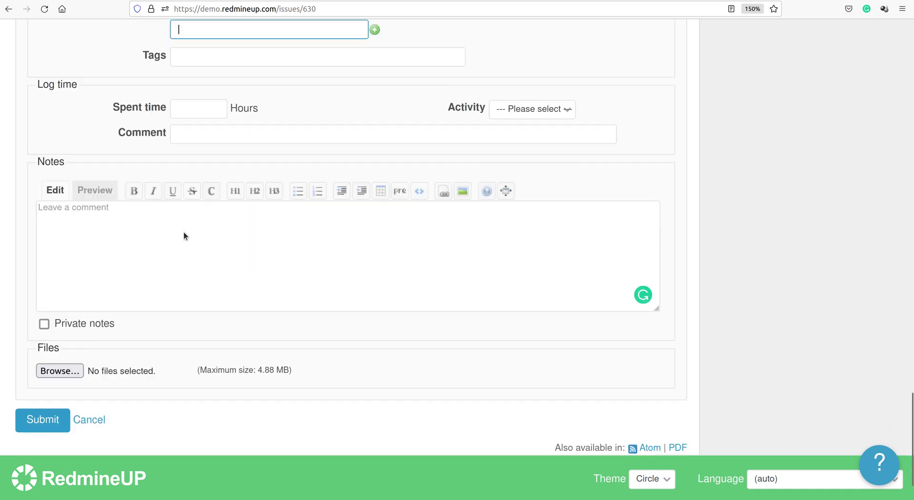
Save the issue, overriding the edit conflict, and review the lightgreen-and-blue backgrounds item.
{"action": "left_click", "coordinate": [58, 352]}
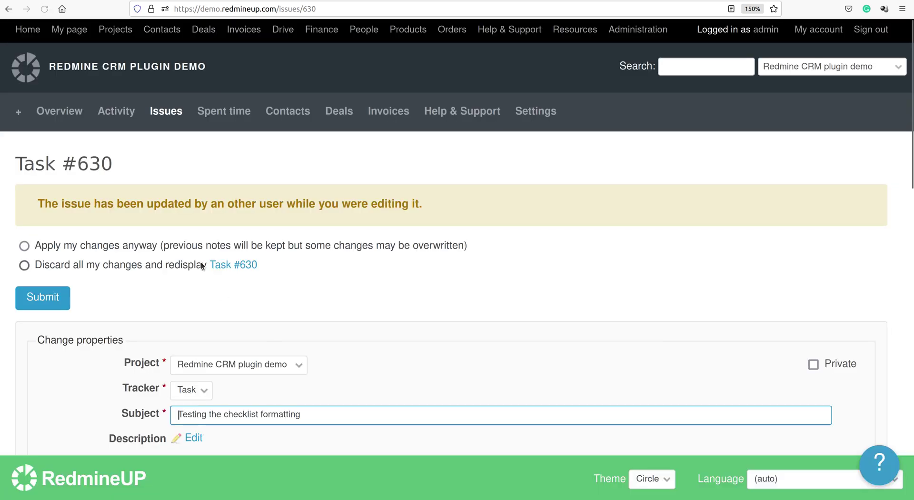
{"action": "left_click", "coordinate": [198, 244]}
{"action": "scroll", "coordinate": [198, 245], "scroll_direction": "down", "scroll_amount": 3}
{"action": "scroll", "coordinate": [198, 244], "scroll_direction": "down", "scroll_amount": 10}
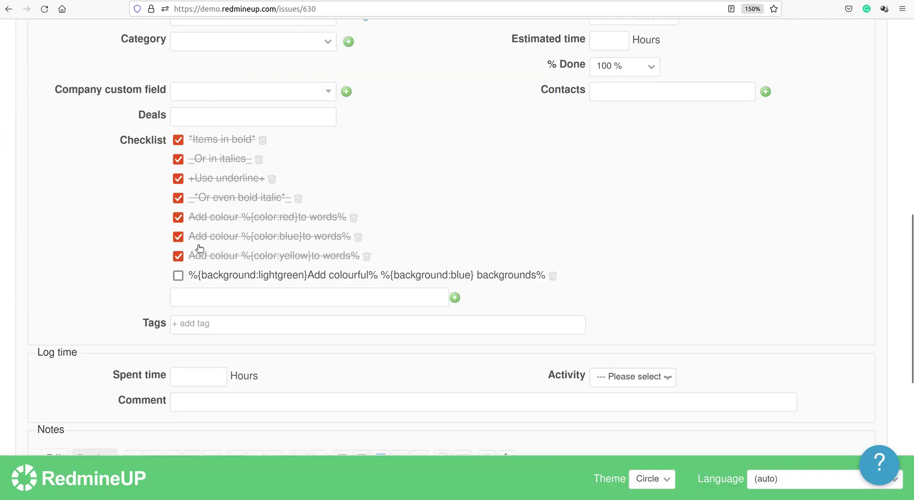
{"action": "scroll", "coordinate": [198, 248], "scroll_direction": "down", "scroll_amount": 2}
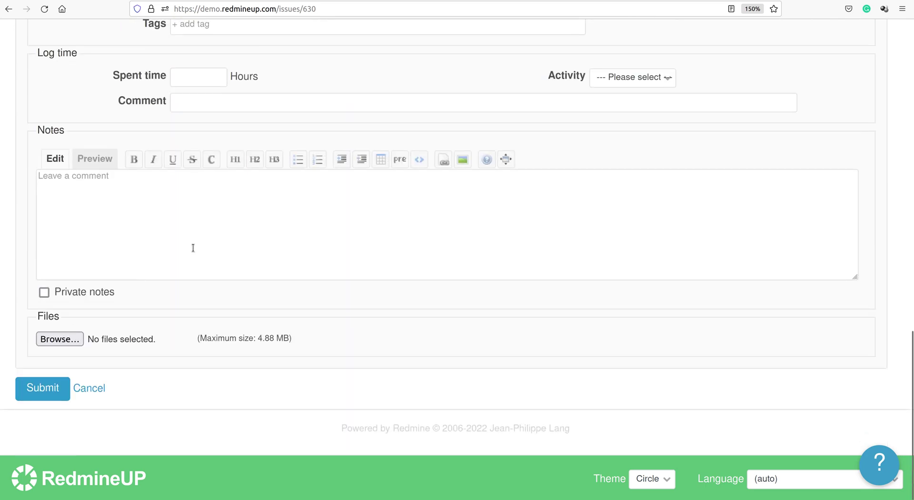
{"action": "scroll", "coordinate": [141, 276], "scroll_direction": "up", "scroll_amount": 13}
{"action": "left_click", "coordinate": [40, 266]}
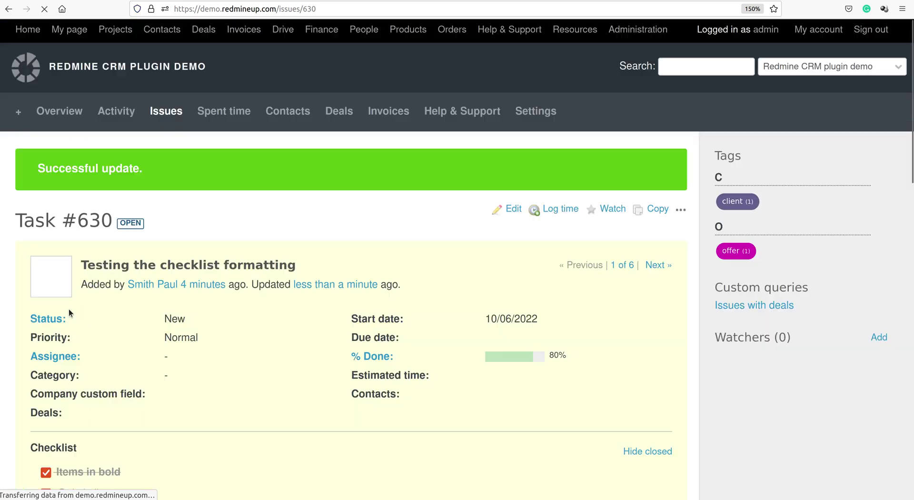
{"action": "scroll", "coordinate": [71, 313], "scroll_direction": "down", "scroll_amount": 4}
{"action": "scroll", "coordinate": [68, 309], "scroll_direction": "down", "scroll_amount": 2}
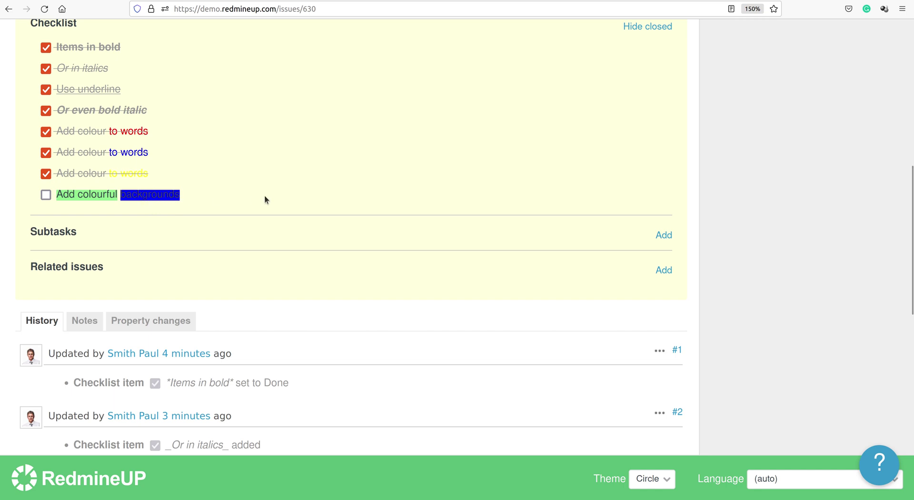
{"action": "scroll", "coordinate": [264, 195], "scroll_direction": "up", "scroll_amount": 4}
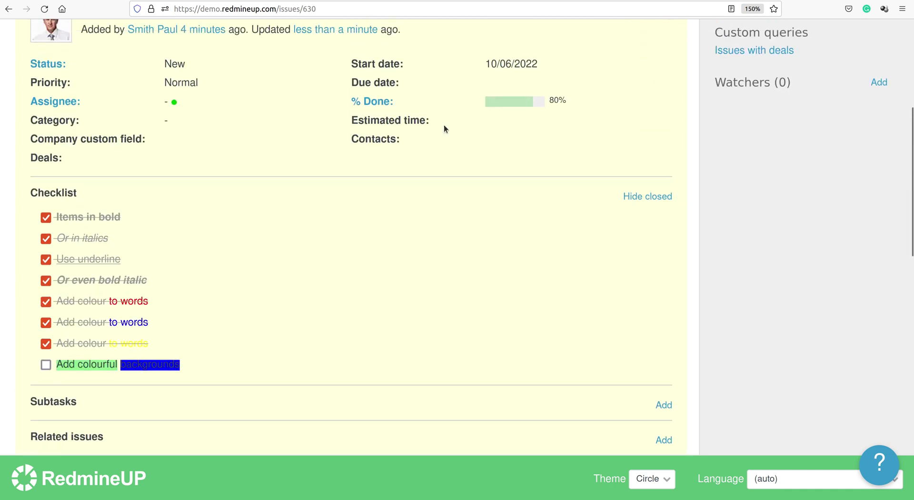
Change the backgrounds item's background from blue to pink.
{"action": "scroll", "coordinate": [466, 119], "scroll_direction": "up", "scroll_amount": 2}
{"action": "left_click", "coordinate": [511, 40]}
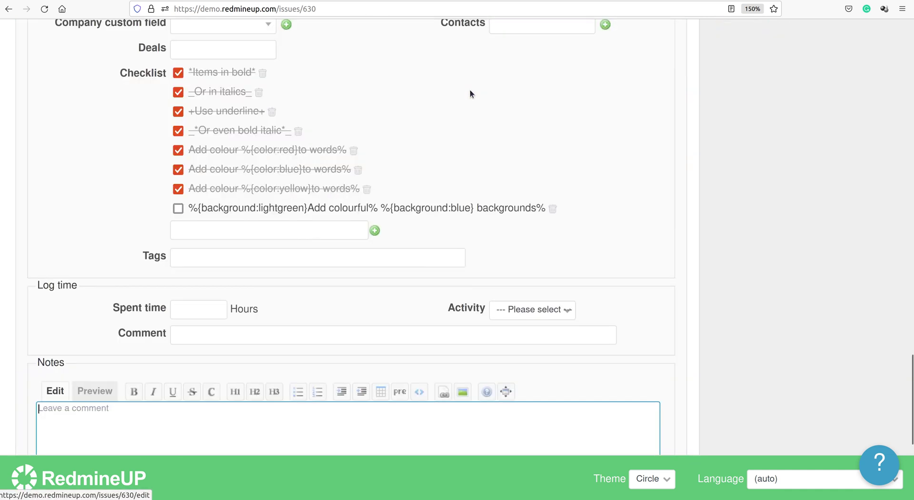
{"action": "scroll", "coordinate": [470, 90], "scroll_direction": "down", "scroll_amount": 7}
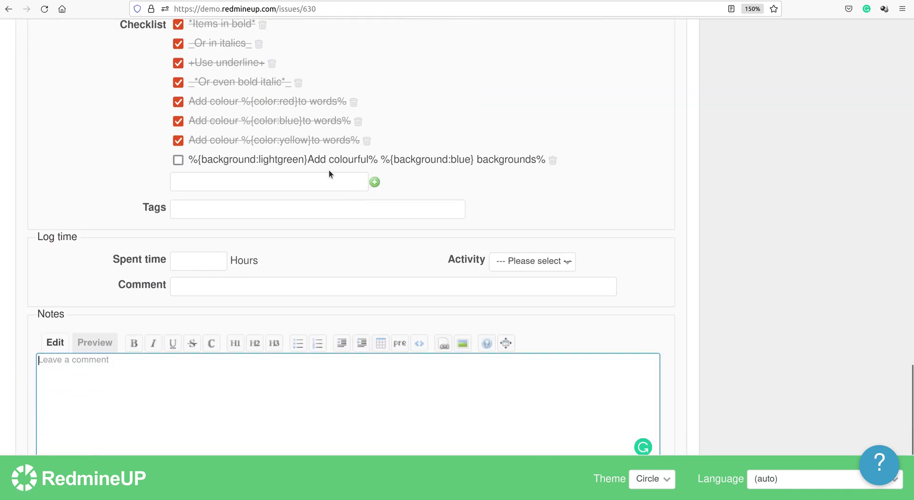
{"action": "left_click", "coordinate": [521, 160]}
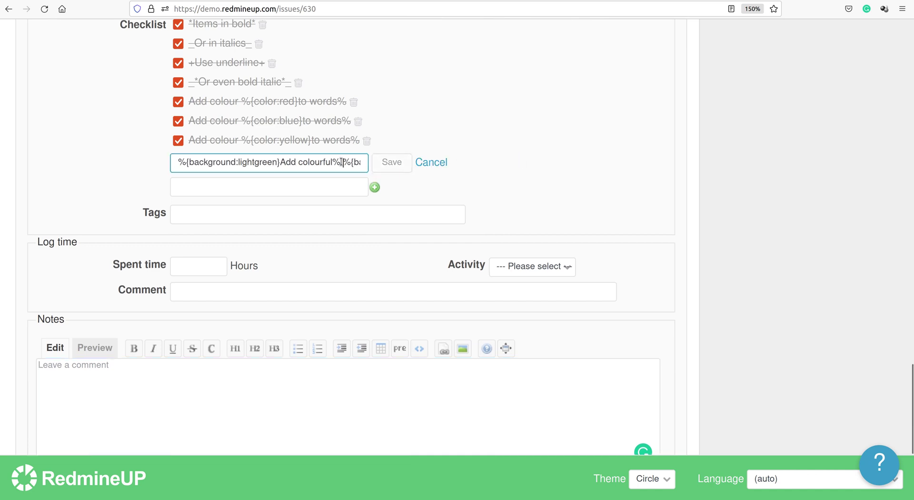
{"action": "key", "text": "Right"}
{"action": "key", "text": "Right"}
{"action": "key", "text": "Right"}
{"action": "key", "text": "Right"}
{"action": "key", "text": "Right"}
{"action": "key", "text": "Right"}
{"action": "key", "text": "Right"}
{"action": "key", "text": "Right"}
{"action": "key", "text": "Right"}
{"action": "key", "text": "Right"}
{"action": "key", "text": "Right"}
{"action": "key", "text": "Right"}
{"action": "key", "text": "Right"}
{"action": "key", "text": "Right"}
{"action": "key", "text": "Right"}
{"action": "key", "text": "Right"}
{"action": "key", "text": "Right"}
{"action": "key", "text": "Right"}
{"action": "key", "text": "Right"}
{"action": "key", "text": "Right"}
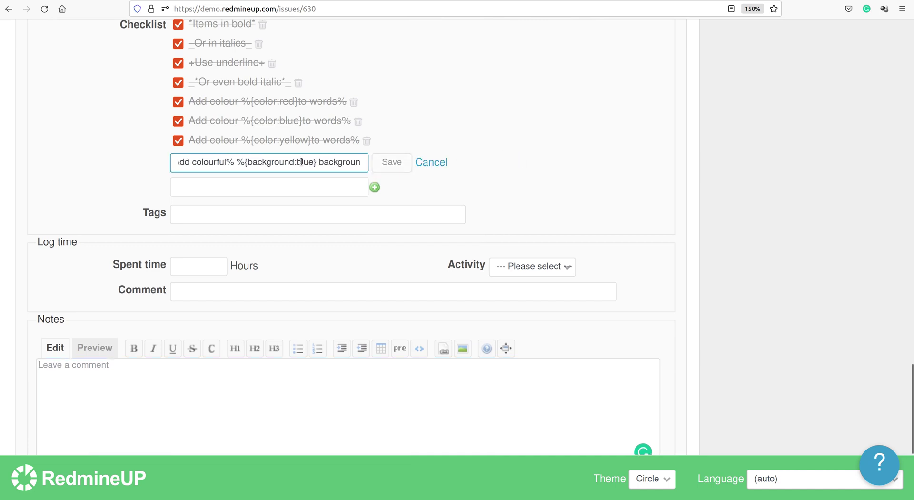
{"action": "double_click", "coordinate": [301, 162]}
{"action": "type", "text": "pi"}
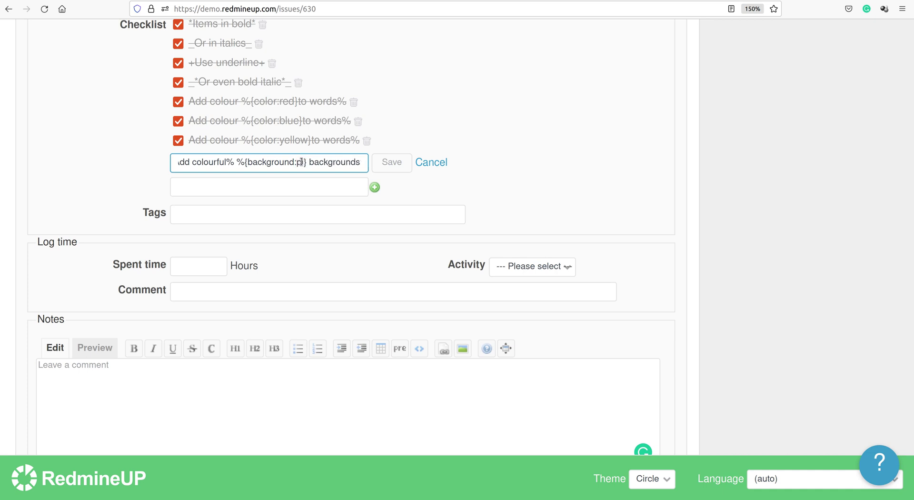
{"action": "type", "text": "nk"}
{"action": "left_click", "coordinate": [391, 163]}
Submit the issue and check off 'Add colourful backgrounds'.
{"action": "scroll", "coordinate": [292, 244], "scroll_direction": "down", "scroll_amount": 5}
{"action": "left_click", "coordinate": [52, 358]}
{"action": "scroll", "coordinate": [263, 285], "scroll_direction": "down", "scroll_amount": 5}
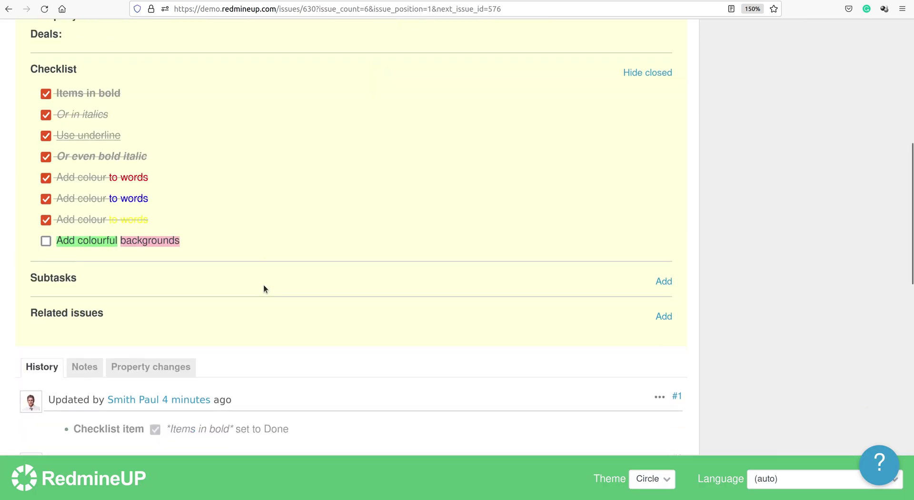
{"action": "scroll", "coordinate": [263, 289], "scroll_direction": "down", "scroll_amount": 1}
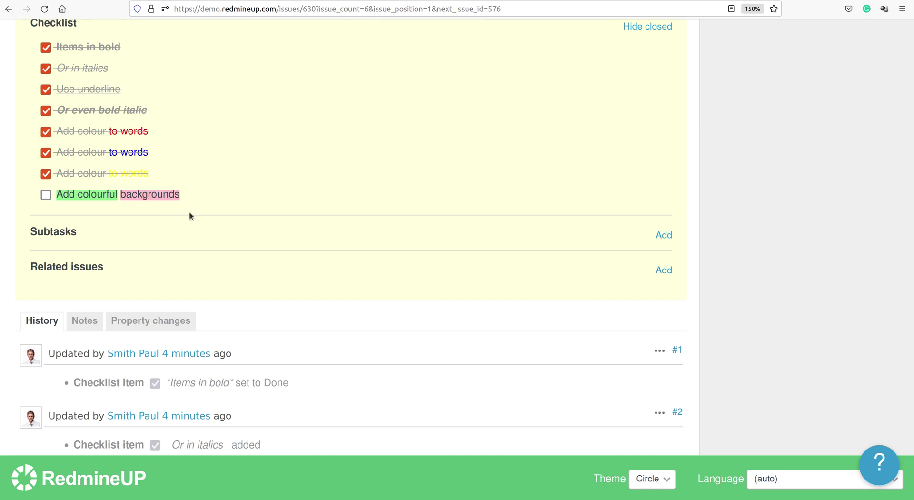
{"action": "left_click", "coordinate": [46, 195]}
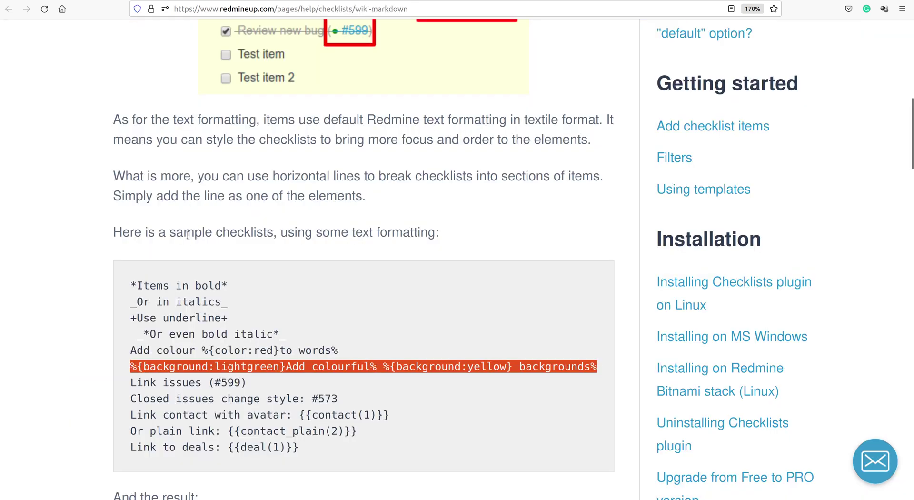
Copy the 'Link issues (#599)' line from the formatting sample.
{"action": "triple_click", "coordinate": [177, 384]}
{"action": "key", "text": "ctrl+c"}
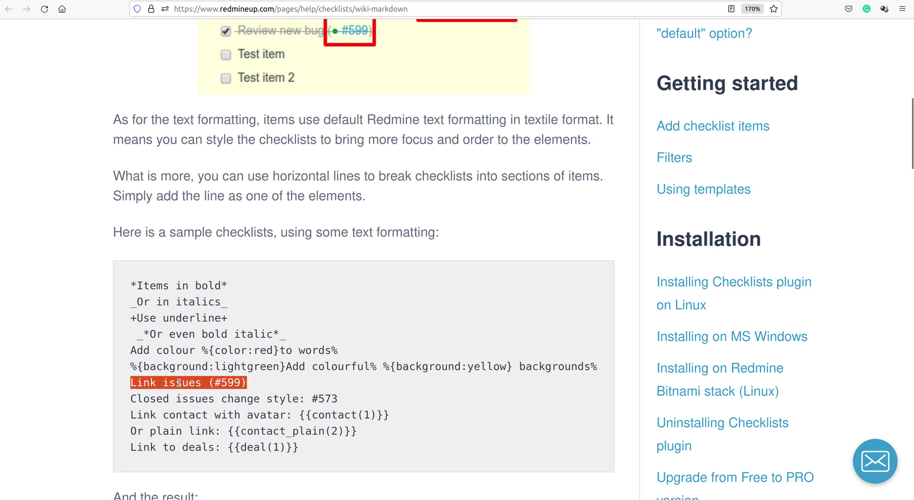
{"action": "left_click", "coordinate": [222, 387]}
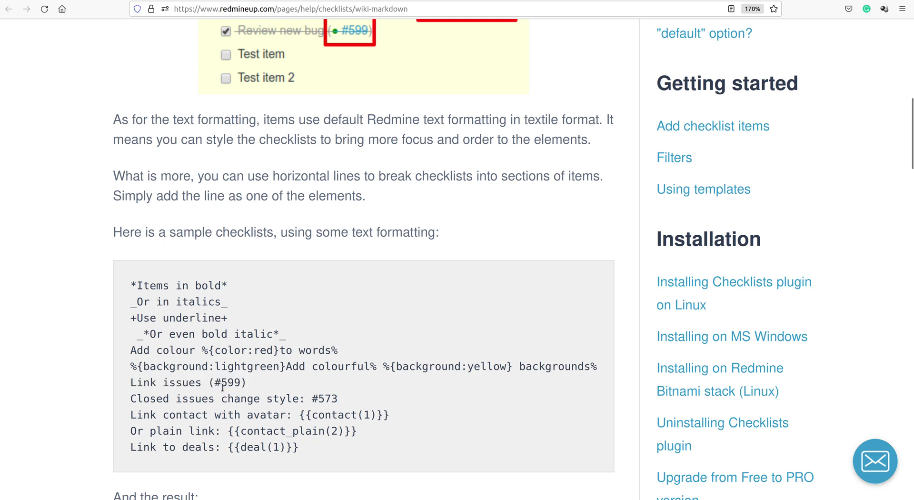
{"action": "double_click", "coordinate": [218, 383]}
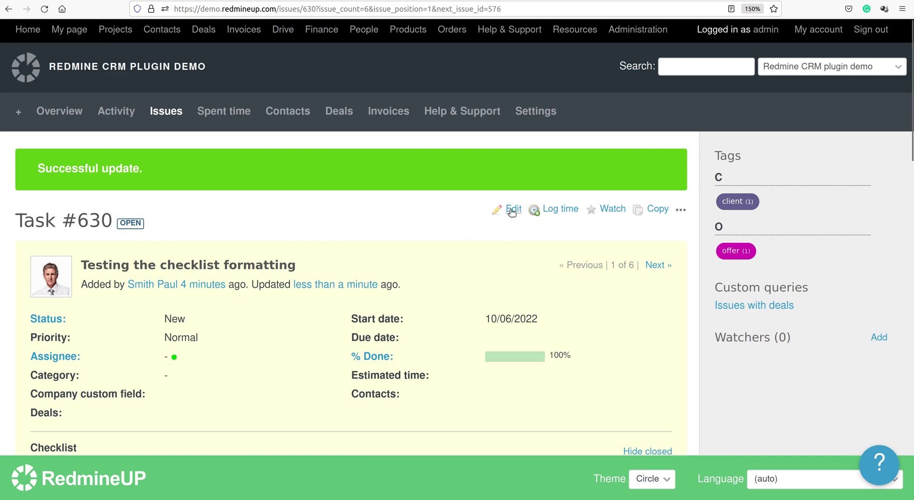
Add 'Link issues (#599)' as a checklist item and save, overriding the edit conflict.
{"action": "left_click", "coordinate": [512, 211]}
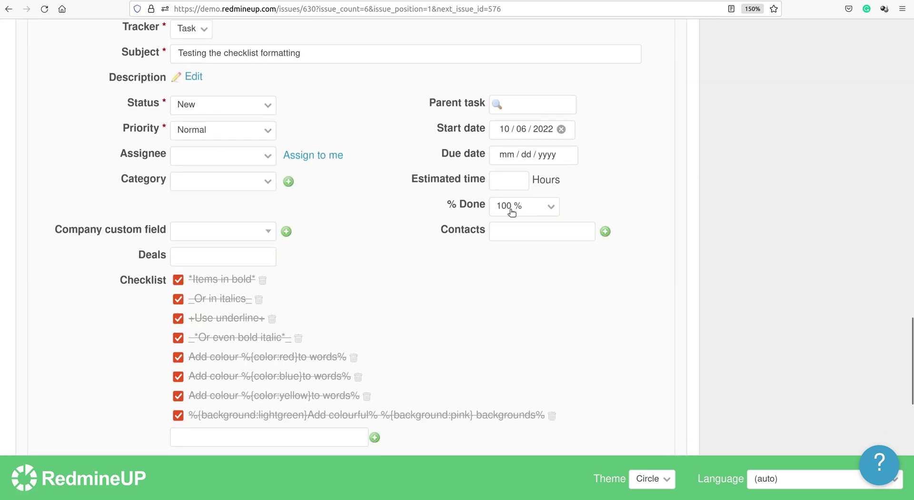
{"action": "left_click", "coordinate": [300, 187]}
{"action": "key", "text": "ctrl+v"}
{"action": "key", "text": "Return"}
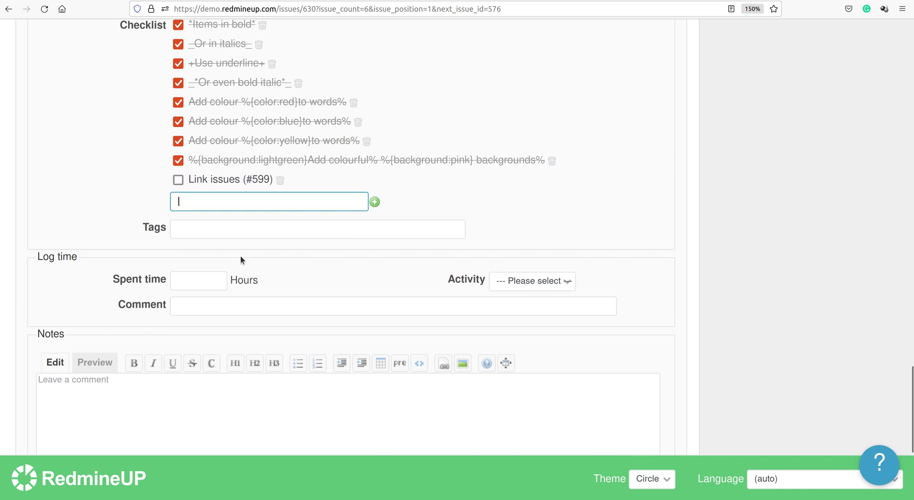
{"action": "scroll", "coordinate": [143, 292], "scroll_direction": "down", "scroll_amount": 1}
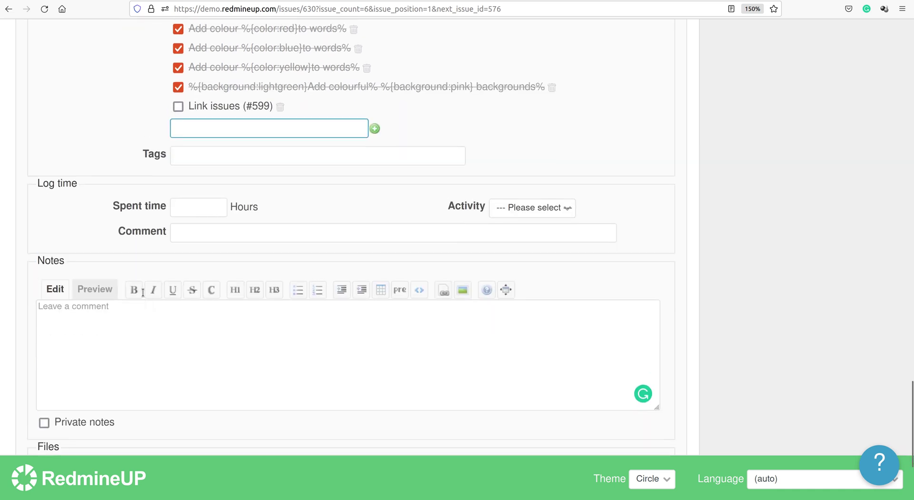
{"action": "scroll", "coordinate": [143, 292], "scroll_direction": "up", "scroll_amount": 5}
{"action": "scroll", "coordinate": [143, 293], "scroll_direction": "down", "scroll_amount": 10}
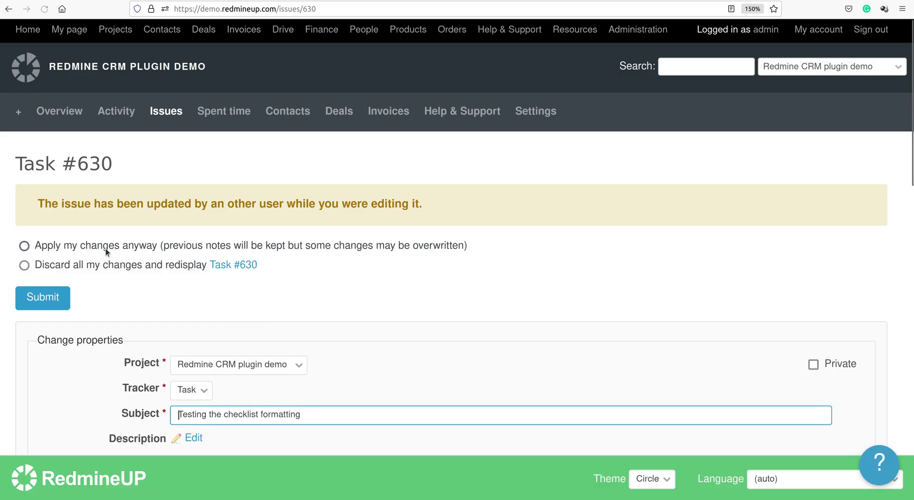
{"action": "left_click", "coordinate": [105, 248]}
{"action": "left_click", "coordinate": [43, 298]}
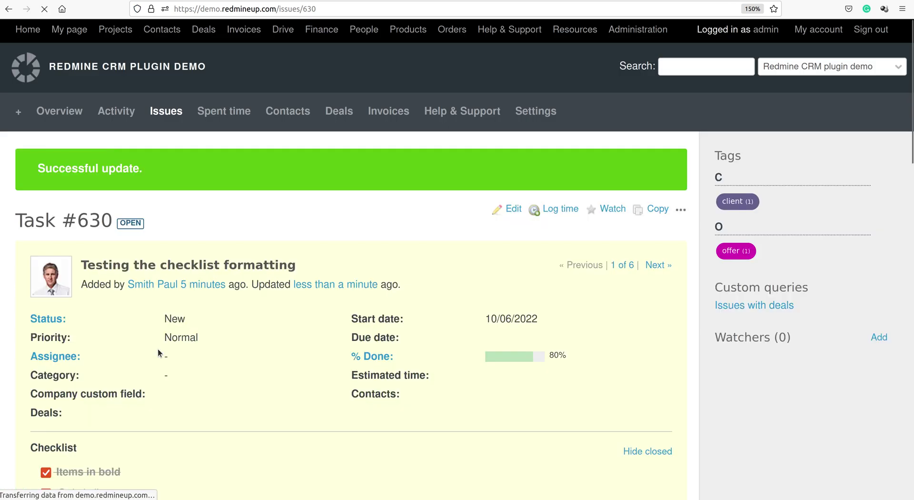
Follow the #599 link in the checklist to view bug #599.
{"action": "scroll", "coordinate": [158, 352], "scroll_direction": "down", "scroll_amount": 5}
{"action": "scroll", "coordinate": [158, 353], "scroll_direction": "down", "scroll_amount": 2}
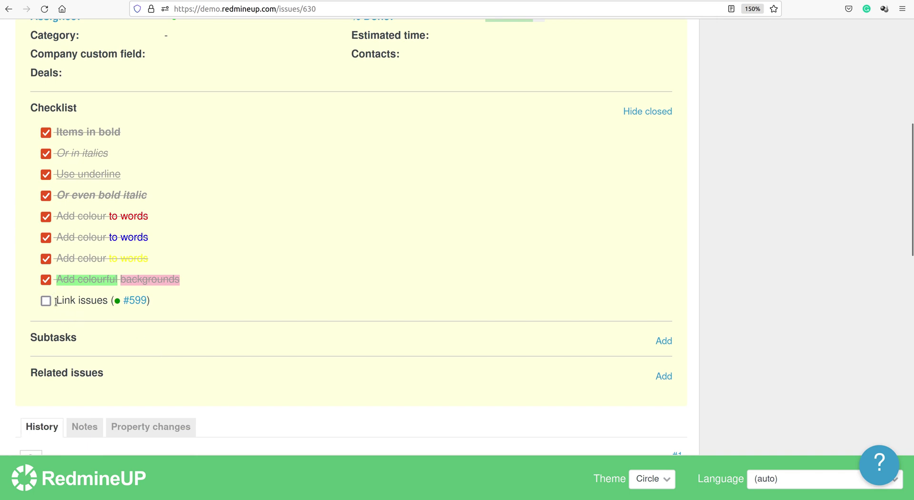
{"action": "mouse_move", "coordinate": [136, 305]}
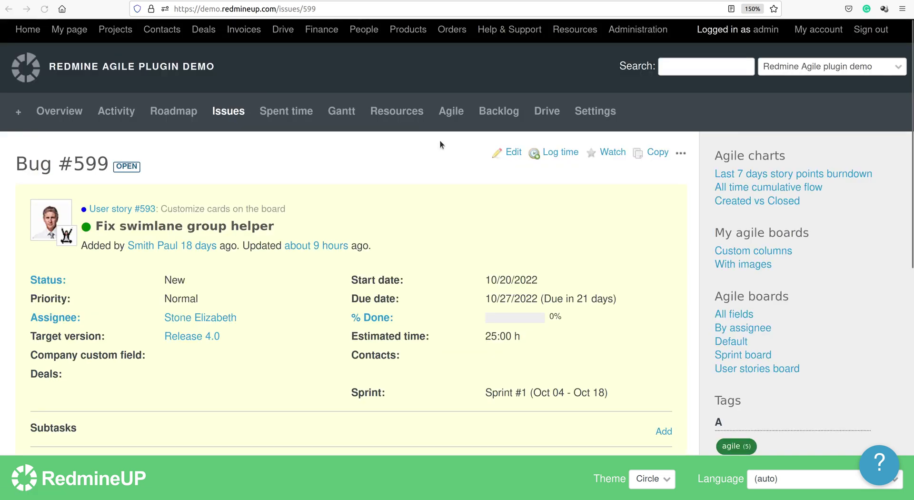
{"action": "scroll", "coordinate": [434, 167], "scroll_direction": "down", "scroll_amount": 3}
{"action": "key", "text": "alt+Left"}
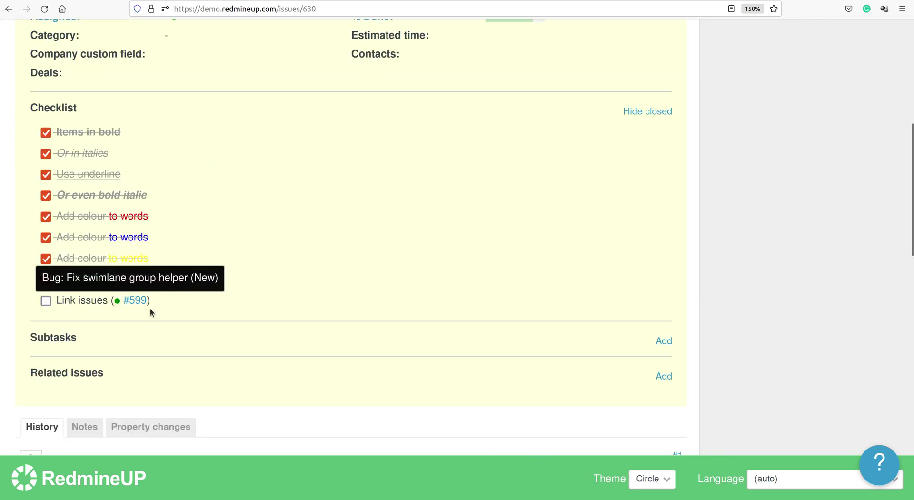
{"action": "left_click", "coordinate": [137, 303]}
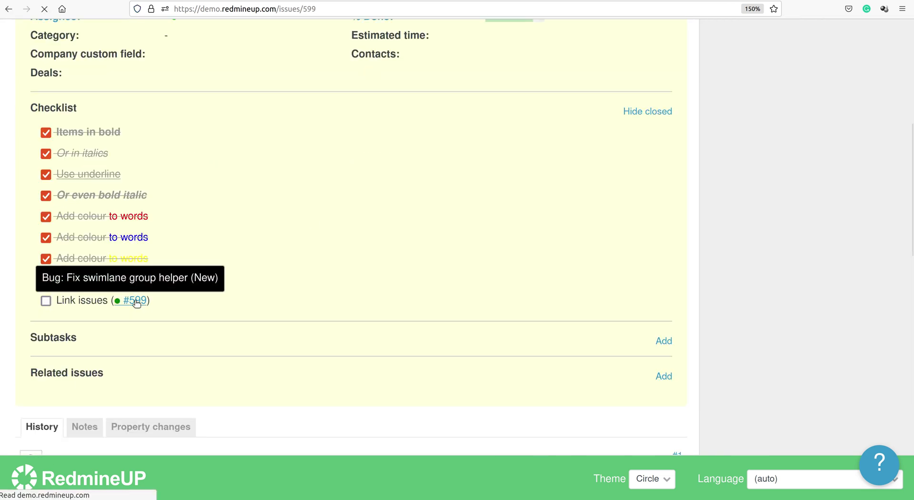
{"action": "scroll", "coordinate": [135, 301], "scroll_direction": "down", "scroll_amount": 8}
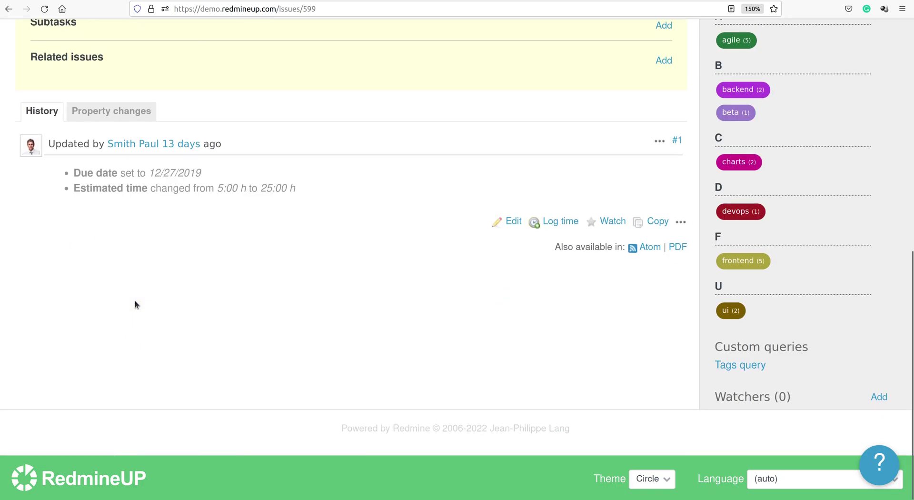
{"action": "scroll", "coordinate": [135, 301], "scroll_direction": "up", "scroll_amount": 8}
Return to Task #630 and check off the 'Link issues (#599)' item.
{"action": "left_click", "coordinate": [9, 8]}
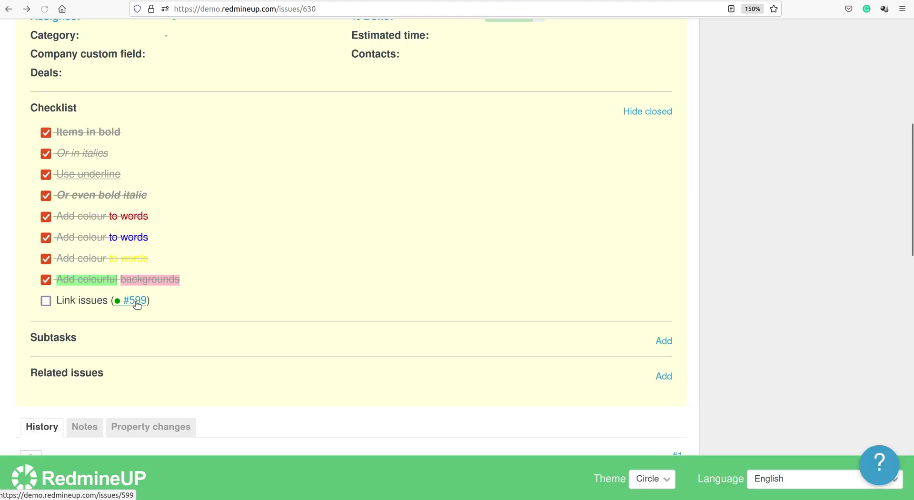
{"action": "mouse_move", "coordinate": [135, 303]}
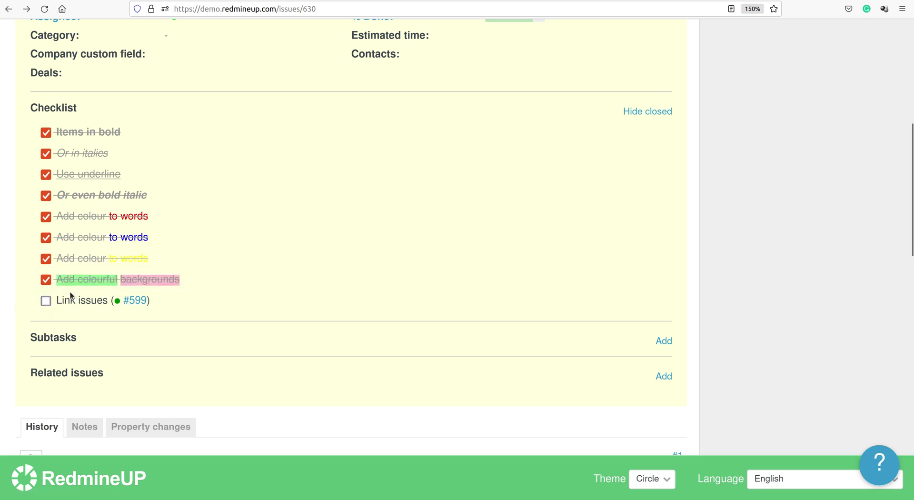
{"action": "left_click", "coordinate": [130, 302]}
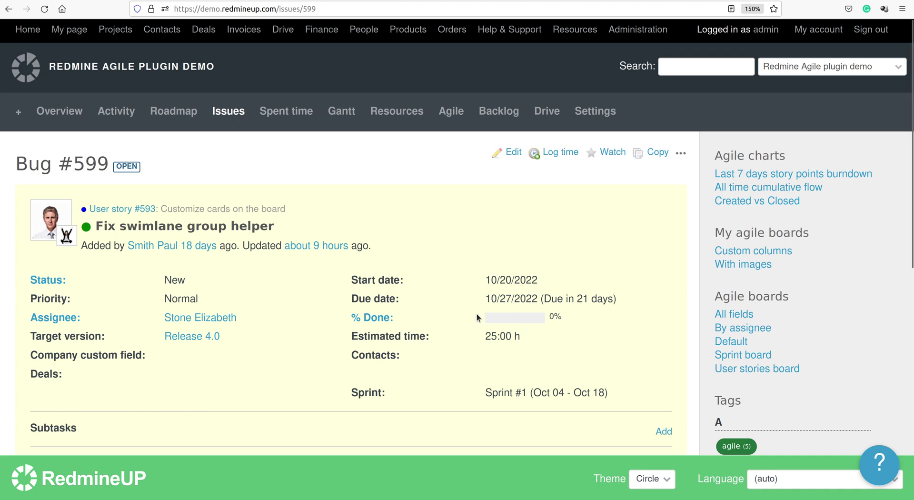
{"action": "left_click", "coordinate": [8, 8]}
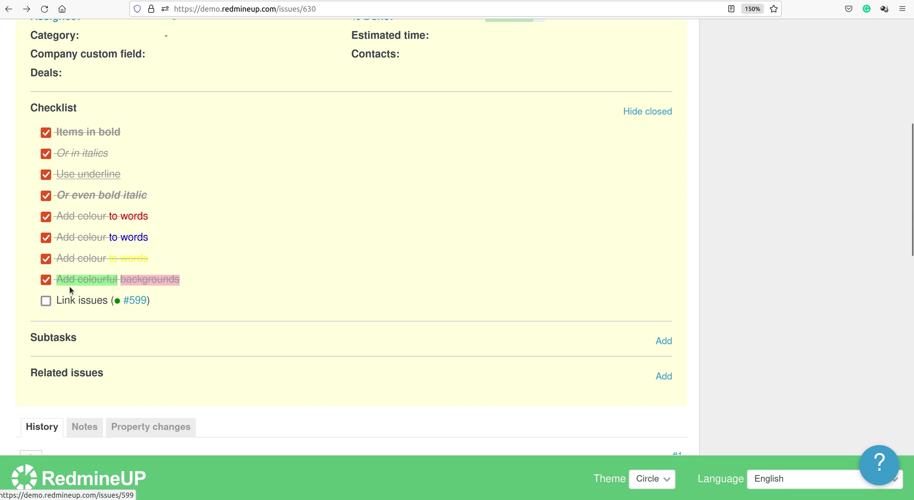
{"action": "left_click", "coordinate": [46, 301]}
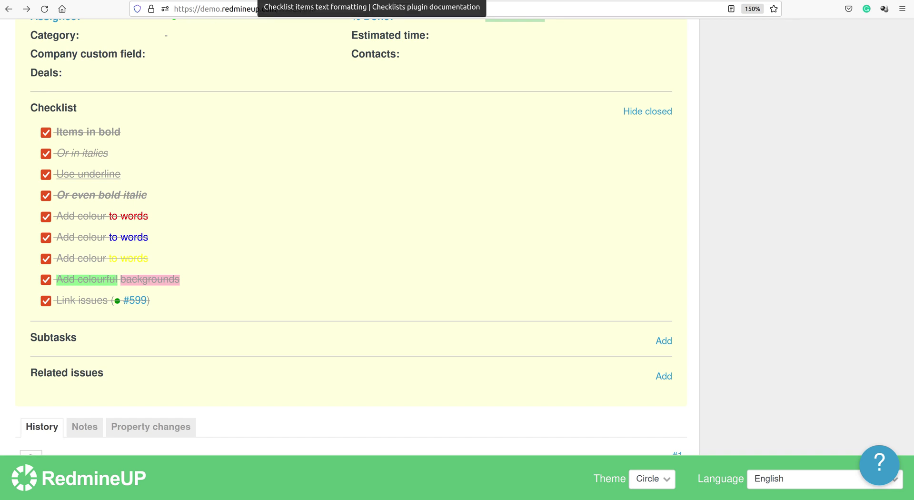
Select the 'Closed issues change style: #573' line on the help page.
{"action": "left_click", "coordinate": [267, 0]}
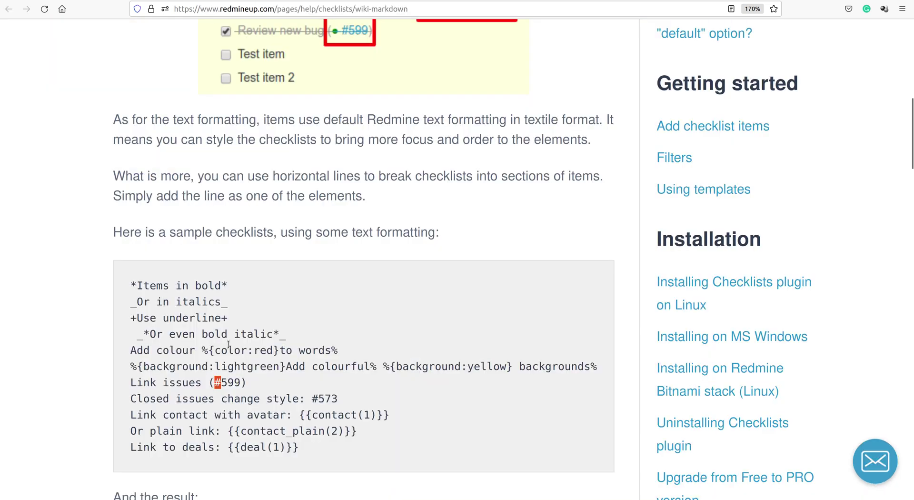
{"action": "double_click", "coordinate": [205, 398]}
{"action": "triple_click", "coordinate": [205, 398]}
{"action": "key", "text": "ctrl+c"}
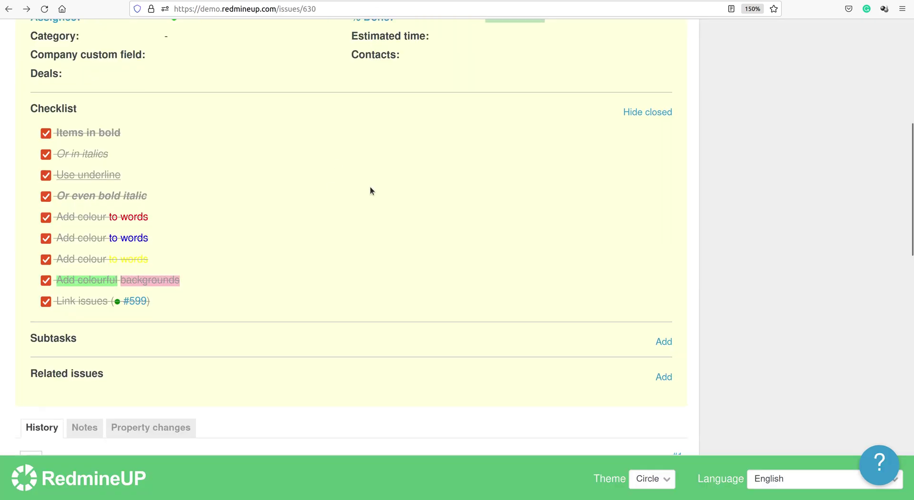
Add 'Closed issues change style: #573' as a checklist item and save, overriding the conflict.
{"action": "scroll", "coordinate": [381, 190], "scroll_direction": "up", "scroll_amount": 5}
{"action": "left_click", "coordinate": [510, 40]}
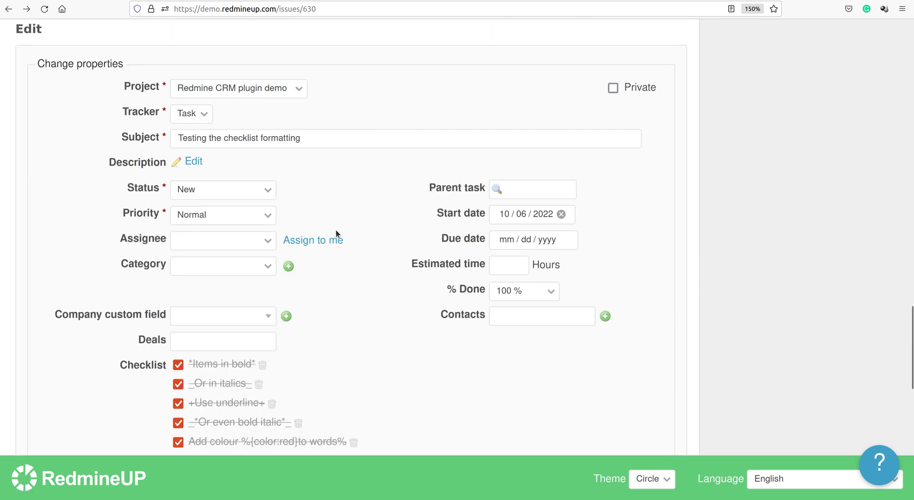
{"action": "scroll", "coordinate": [335, 233], "scroll_direction": "down", "scroll_amount": 5}
{"action": "left_click", "coordinate": [295, 281]}
{"action": "key", "text": "ctrl+v"}
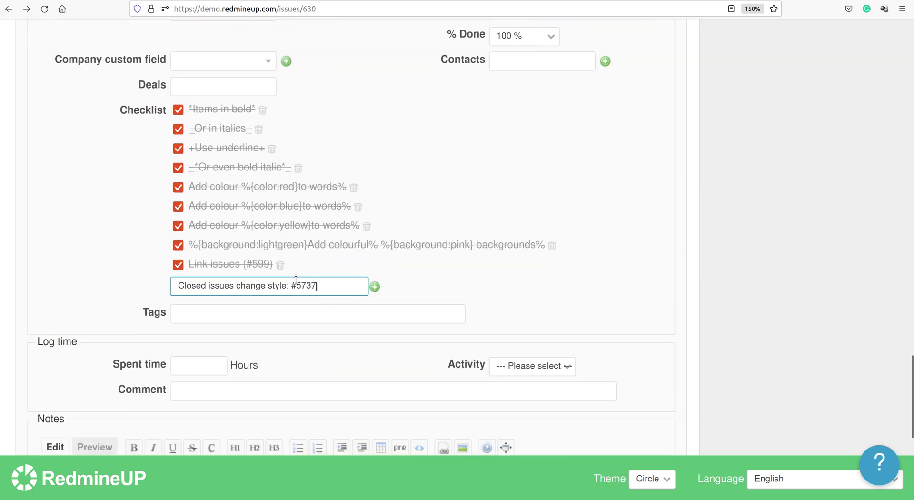
{"action": "key", "text": "Return"}
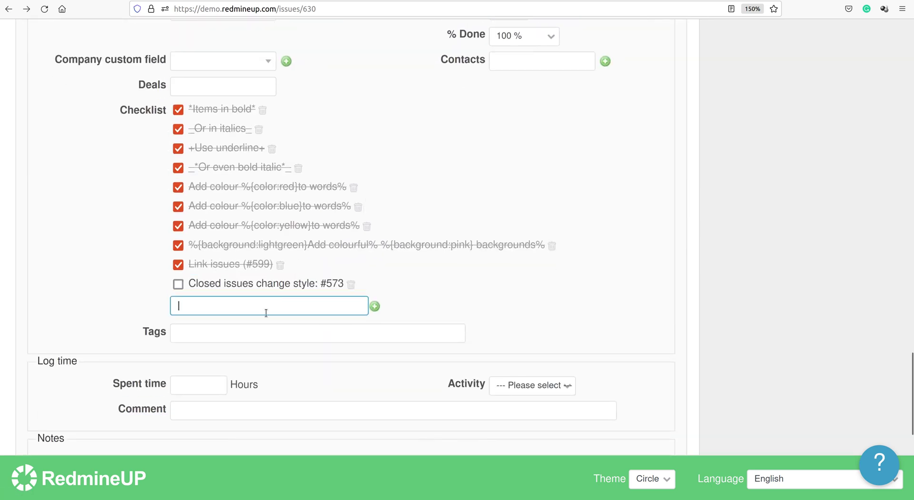
{"action": "scroll", "coordinate": [266, 313], "scroll_direction": "down", "scroll_amount": 6}
{"action": "left_click", "coordinate": [63, 357]}
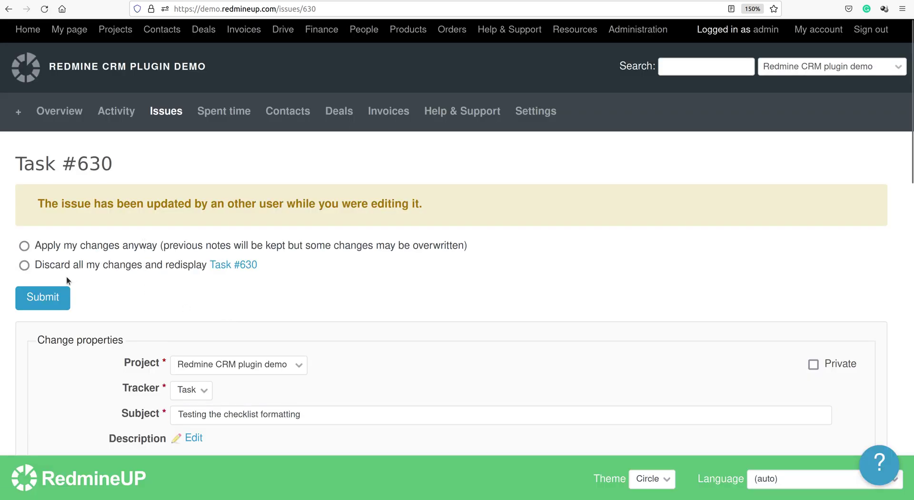
{"action": "left_click", "coordinate": [61, 244]}
{"action": "left_click", "coordinate": [51, 299]}
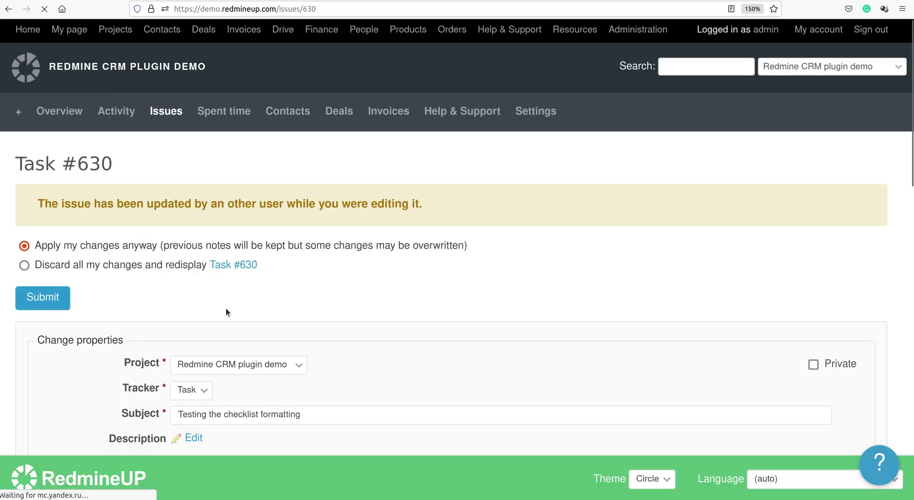
Open linked issue #573 to confirm it is Closed, then return to Task #630.
{"action": "scroll", "coordinate": [238, 359], "scroll_direction": "down", "scroll_amount": 5}
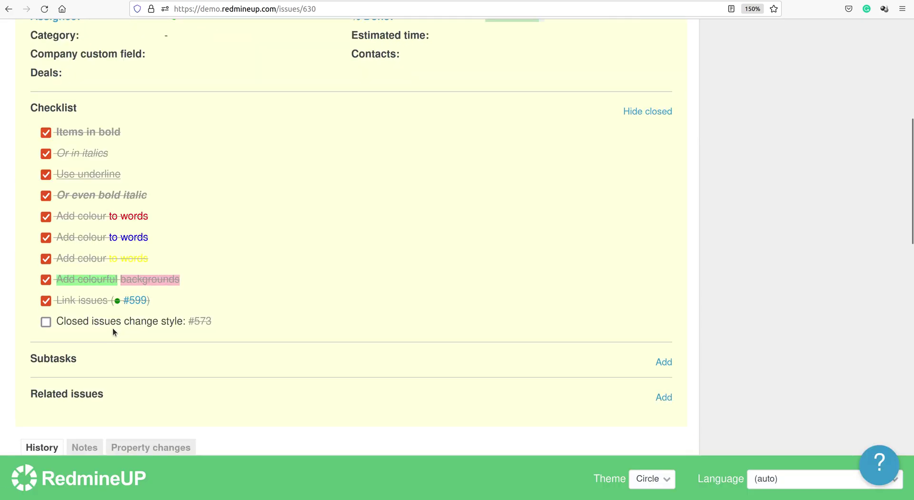
{"action": "left_click", "coordinate": [195, 326]}
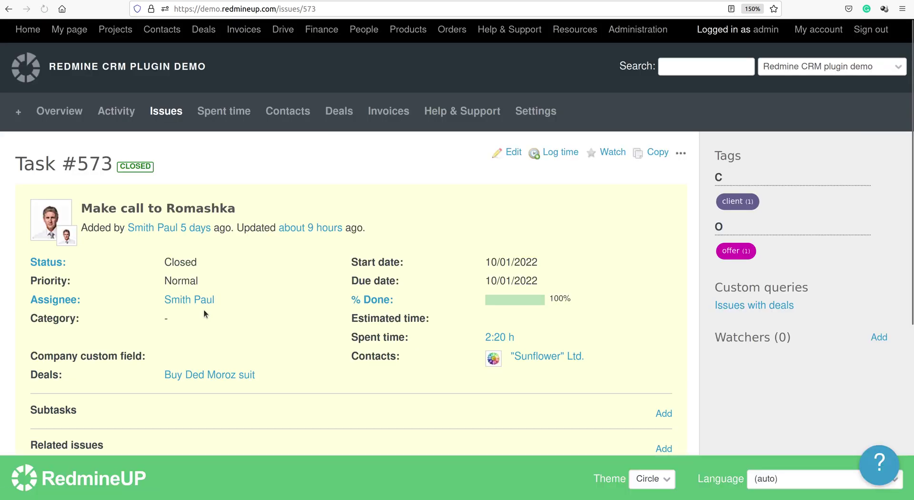
{"action": "double_click", "coordinate": [174, 262]}
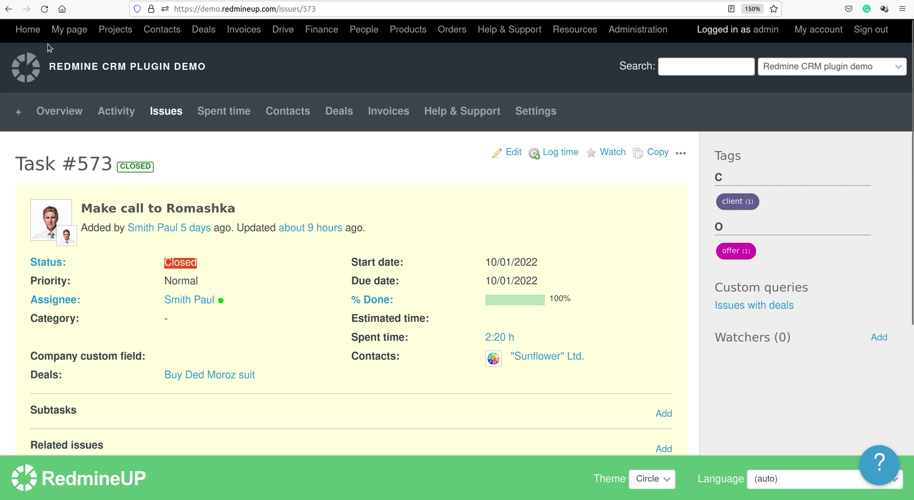
{"action": "left_click", "coordinate": [8, 9]}
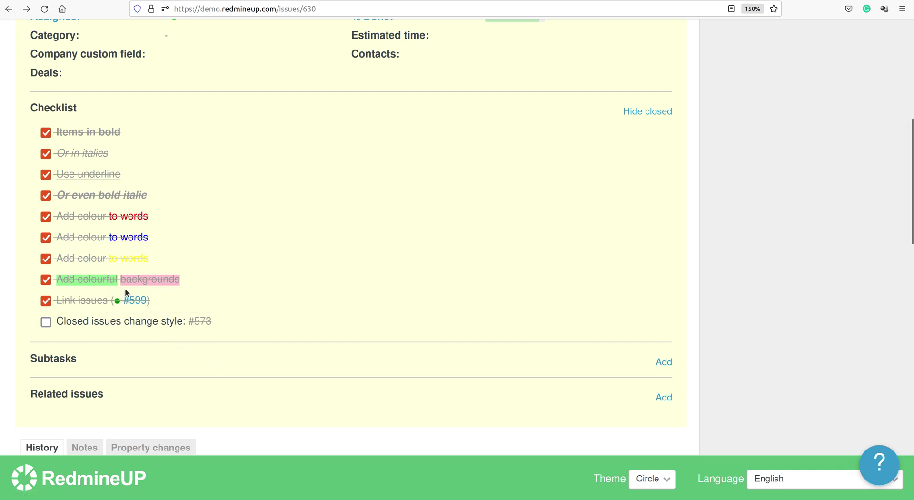
Uncheck 'Link issues (#599)', check 'Closed issues change style: #573', and reopen the edit form.
{"action": "left_click", "coordinate": [44, 301]}
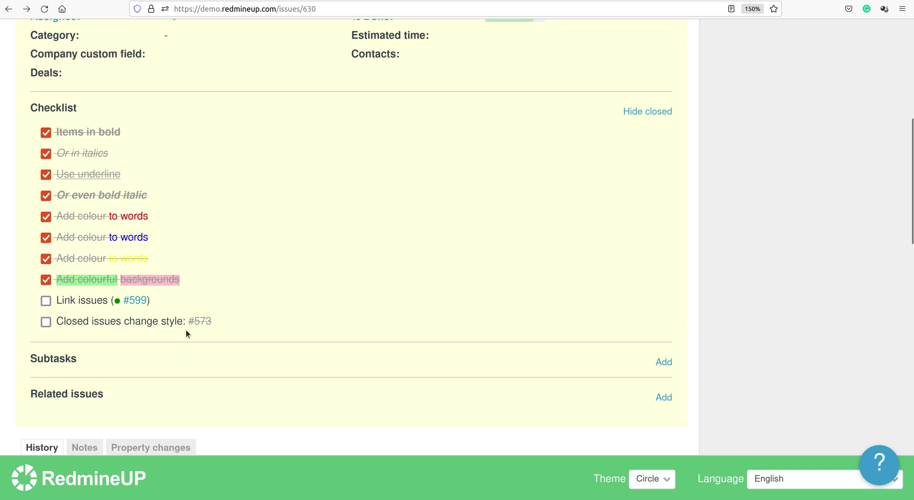
{"action": "left_click", "coordinate": [46, 325]}
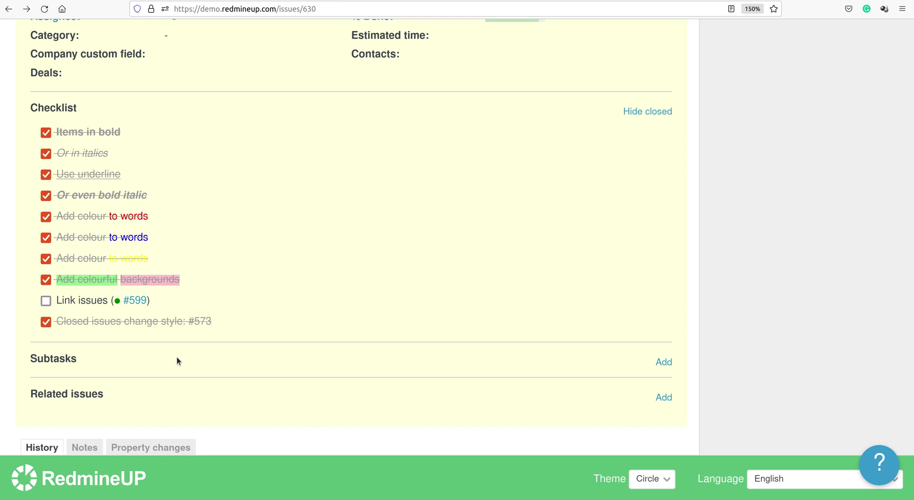
{"action": "key", "text": "ctrl+Tab"}
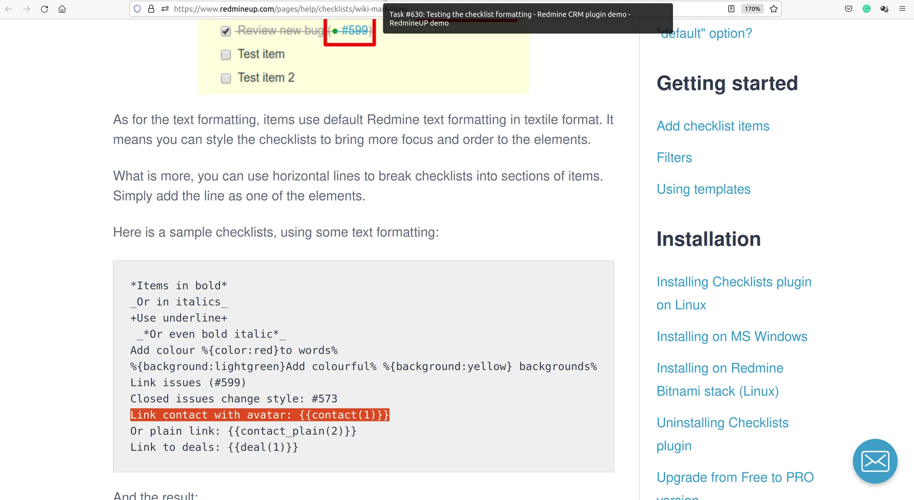
{"action": "left_click", "coordinate": [386, 2]}
{"action": "scroll", "coordinate": [364, 217], "scroll_direction": "up", "scroll_amount": 6}
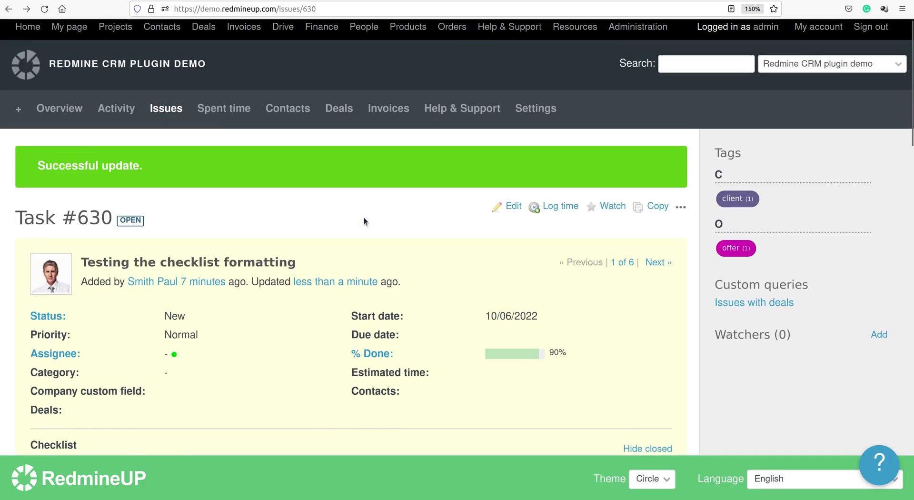
{"action": "left_click", "coordinate": [510, 206]}
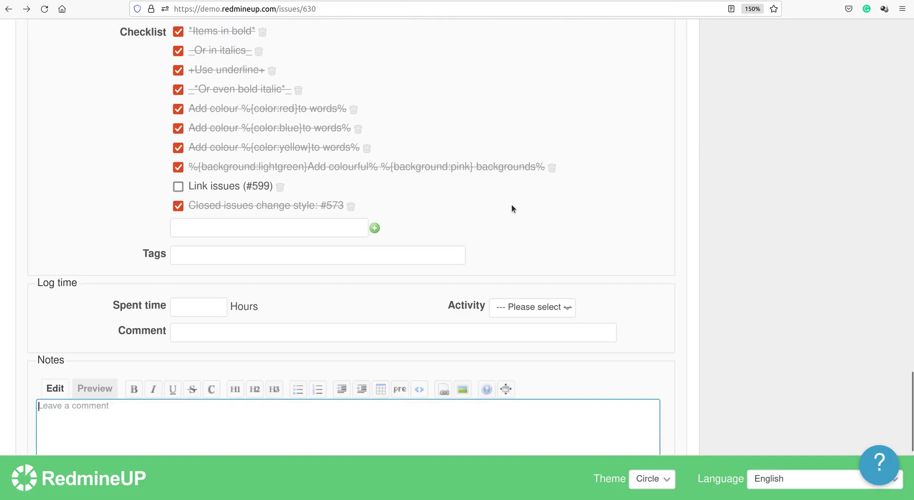
Add the pasted '{{contact(1)}}' line as a new checklist item and save, overriding the edit conflict.
{"action": "left_click", "coordinate": [240, 227]}
{"action": "type", "text": "Link contact with avatar: {{contact(1)}}"}
{"action": "key", "text": "Return"}
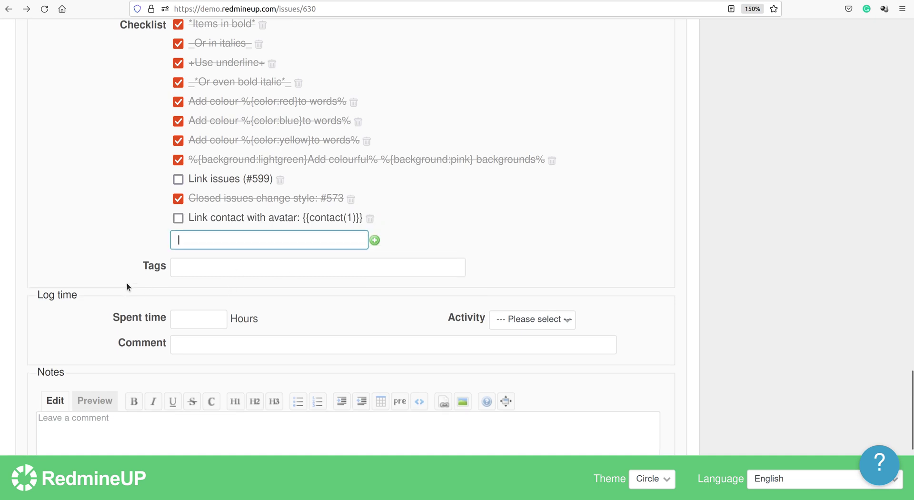
{"action": "scroll", "coordinate": [126, 285], "scroll_direction": "down", "scroll_amount": 5}
{"action": "left_click", "coordinate": [35, 357]}
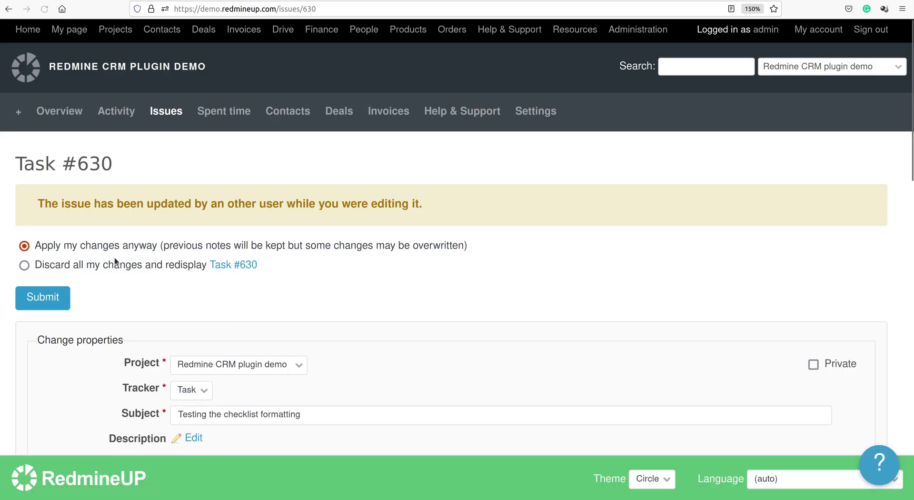
{"action": "left_click", "coordinate": [55, 297]}
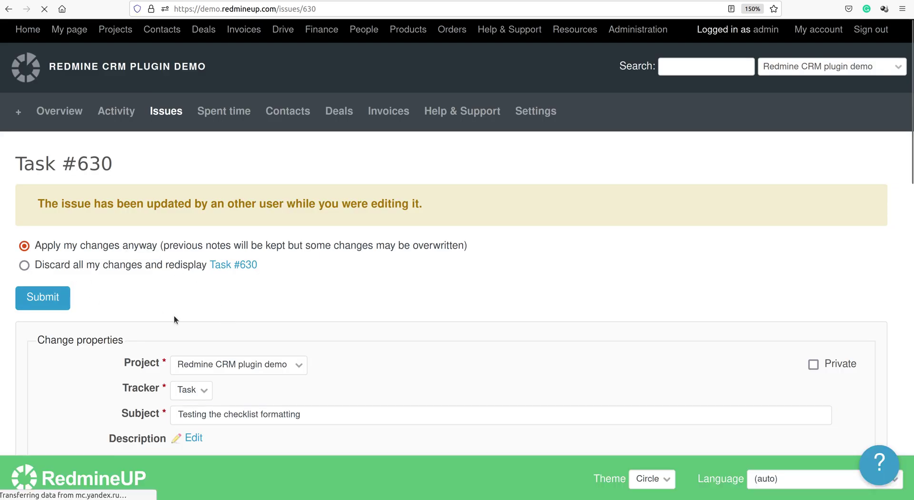
{"action": "scroll", "coordinate": [173, 315], "scroll_direction": "down", "scroll_amount": 5}
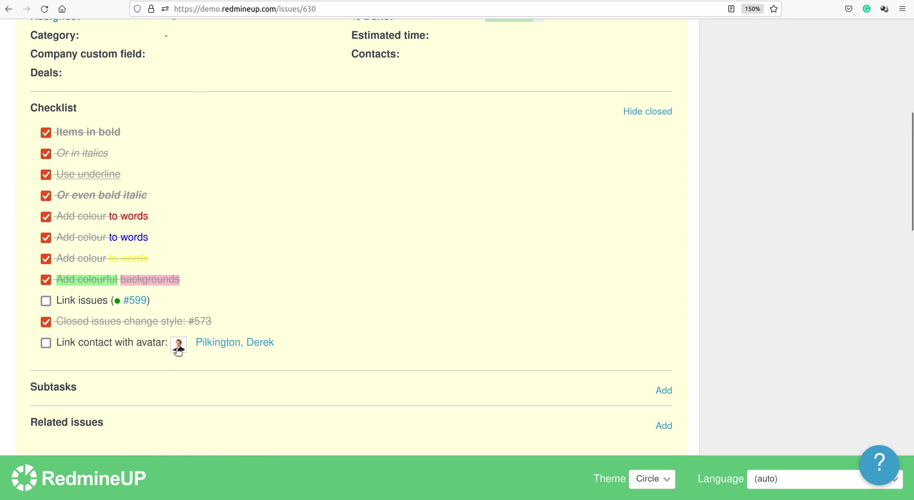
Visit the linked contact's page, return to Task #630, and tick 'Link contact with avatar' done.
{"action": "left_click", "coordinate": [219, 344]}
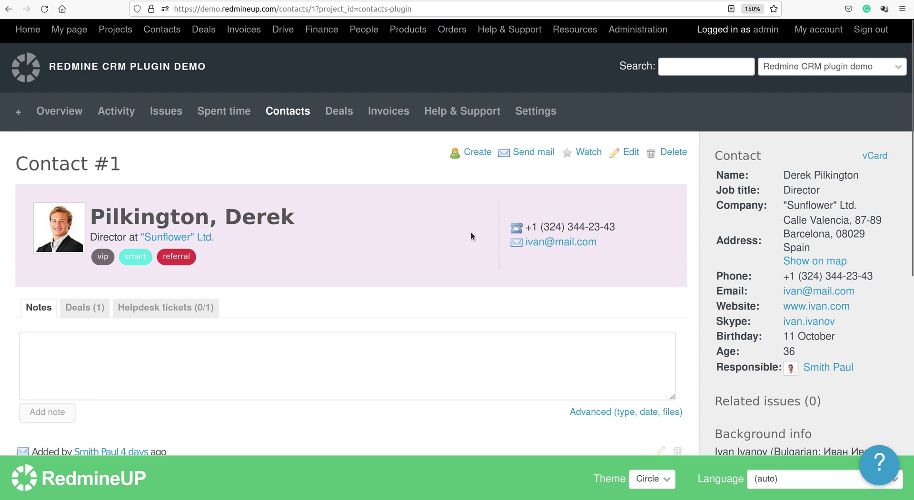
{"action": "left_click", "coordinate": [13, 15]}
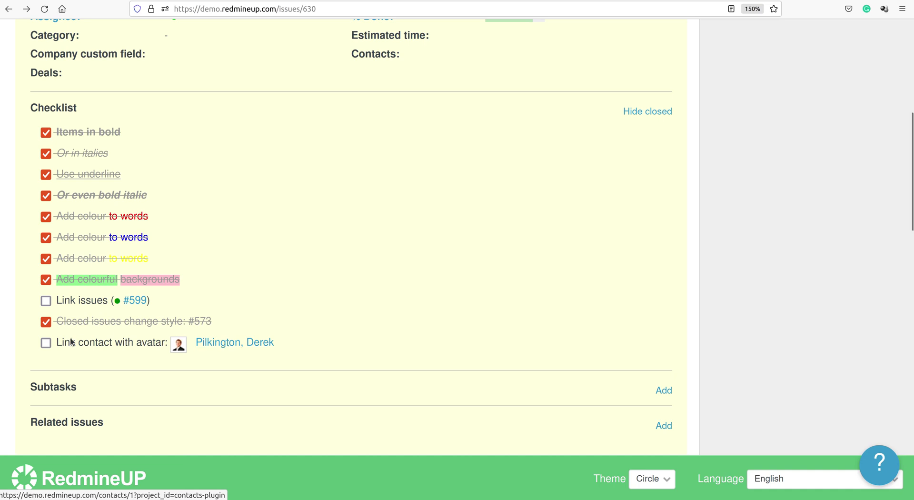
{"action": "left_click", "coordinate": [47, 343]}
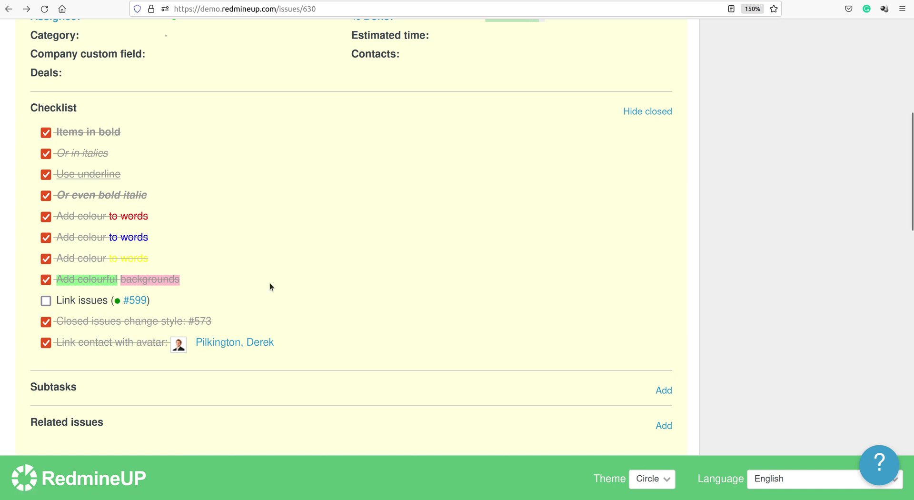
On the help page, select the 'Or plain link' sample line and mark its contact_plain part.
{"action": "scroll", "coordinate": [307, 40], "scroll_direction": "up", "scroll_amount": 3}
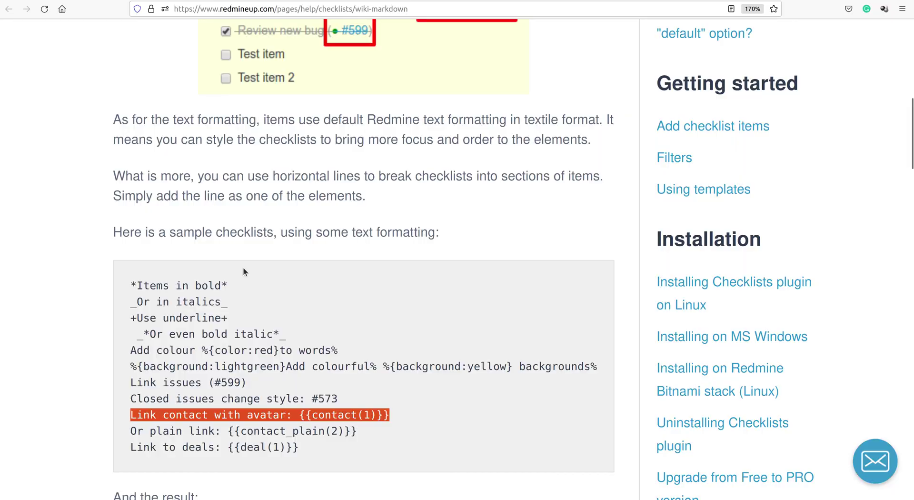
{"action": "left_click", "coordinate": [212, 431]}
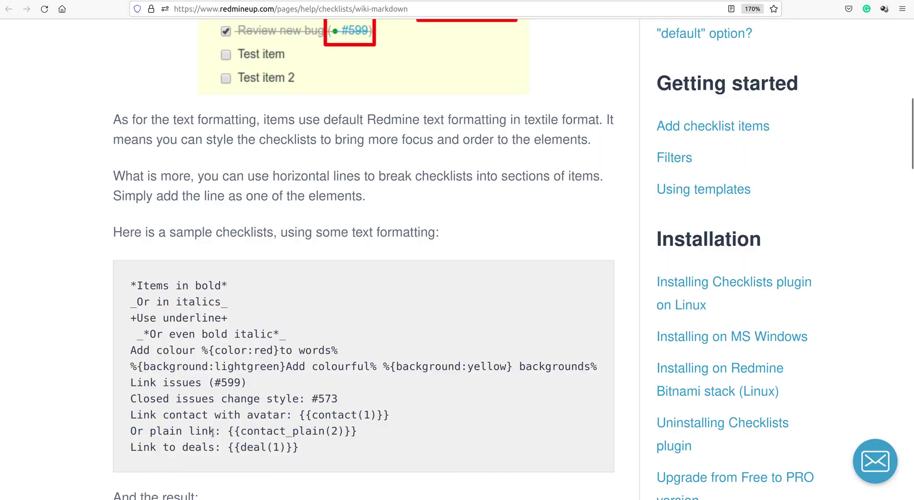
{"action": "triple_click", "coordinate": [212, 431]}
{"action": "key", "text": "ctrl+c"}
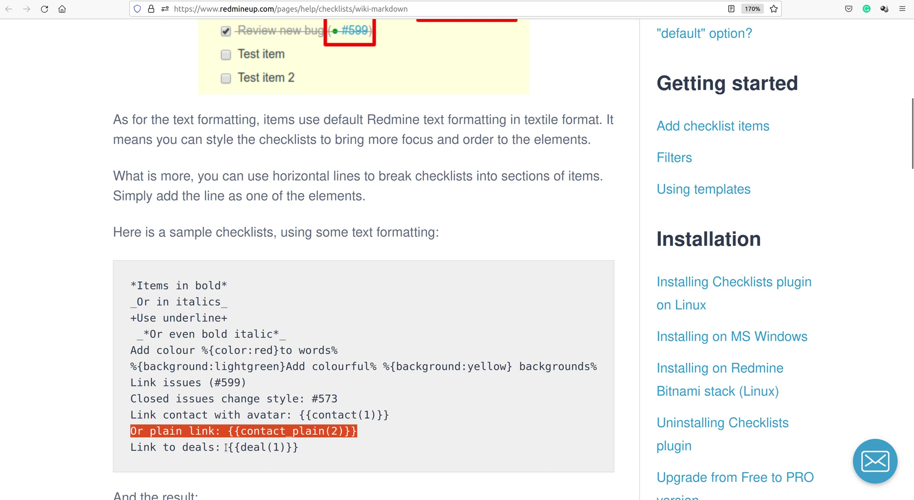
{"action": "double_click", "coordinate": [351, 413]}
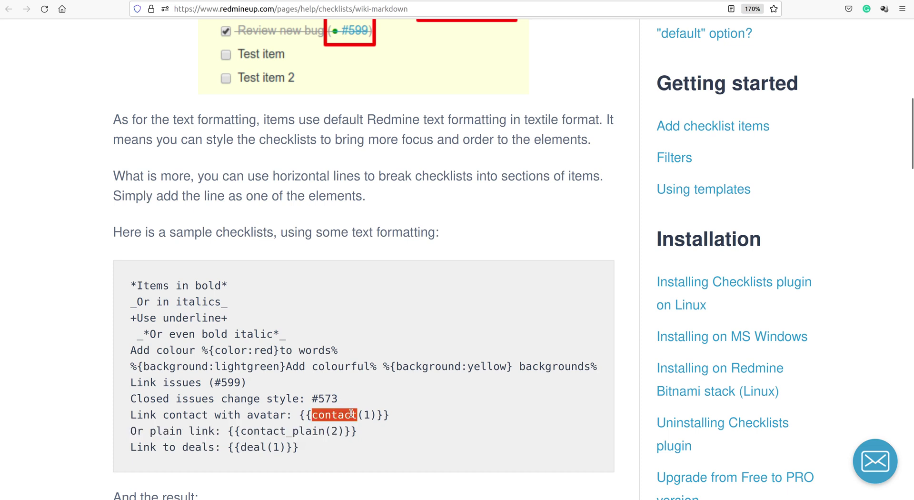
{"action": "double_click", "coordinate": [268, 431]}
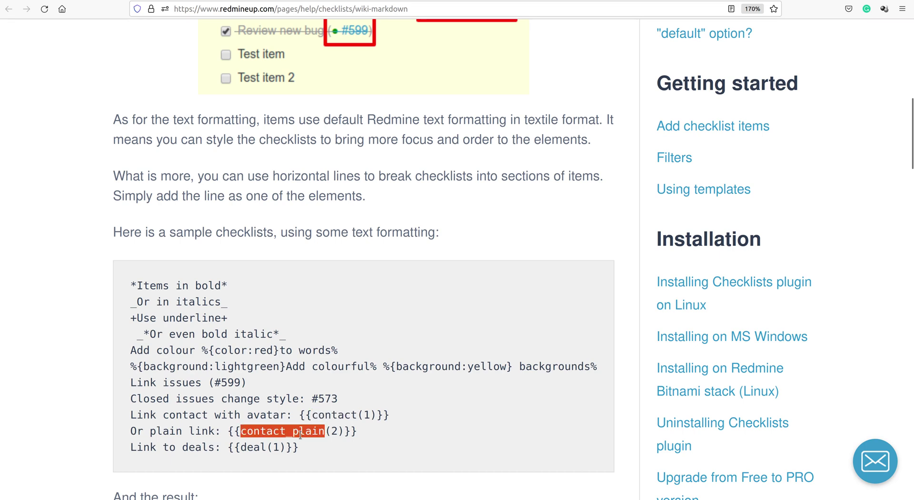
{"action": "left_click_drag", "start_coordinate": [299, 434], "coordinate": [322, 433]}
In Task #630's edit form, paste the contact_plain 'Or plain link:' line as a new checklist item.
{"action": "left_click", "coordinate": [378, 1]}
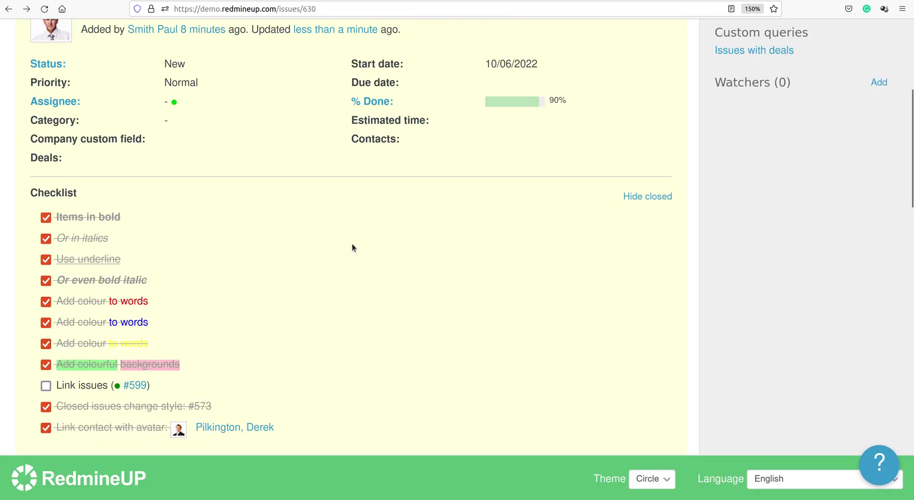
{"action": "scroll", "coordinate": [352, 244], "scroll_direction": "up", "scroll_amount": 1}
{"action": "scroll", "coordinate": [352, 244], "scroll_direction": "up", "scroll_amount": 3}
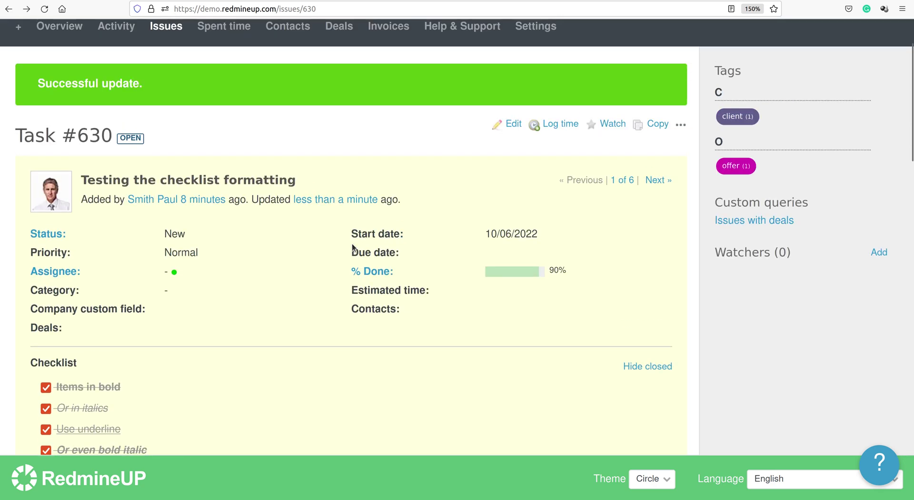
{"action": "left_click", "coordinate": [514, 124]}
{"action": "scroll", "coordinate": [317, 285], "scroll_direction": "down", "scroll_amount": 3}
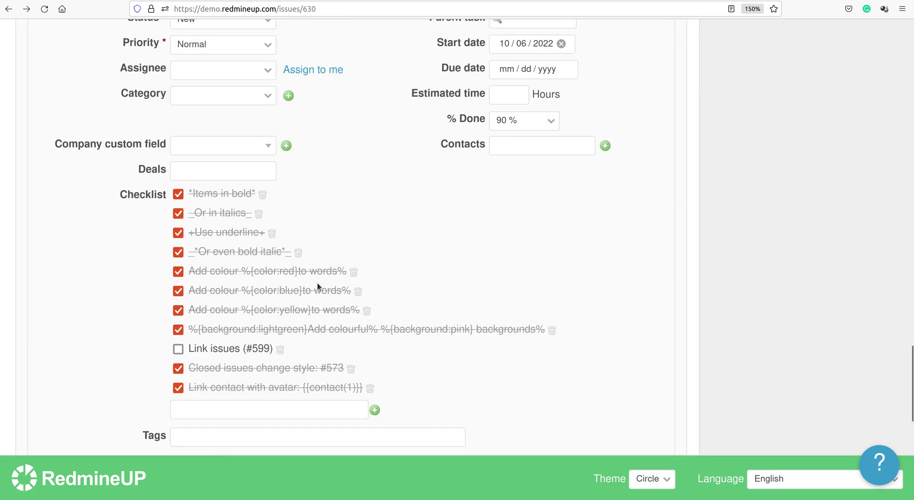
{"action": "left_click", "coordinate": [281, 408]}
{"action": "key", "text": "ctrl+v"}
{"action": "key", "text": "Return"}
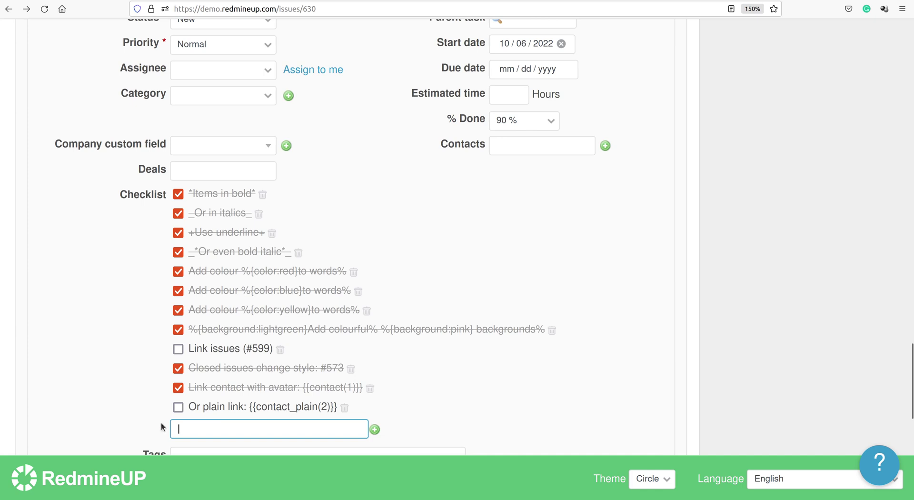
Save the issue, choosing 'Apply my changes anyway' to resolve the conflict.
{"action": "scroll", "coordinate": [163, 424], "scroll_direction": "down", "scroll_amount": 3}
{"action": "scroll", "coordinate": [157, 423], "scroll_direction": "down", "scroll_amount": 2}
{"action": "scroll", "coordinate": [161, 422], "scroll_direction": "down", "scroll_amount": 3}
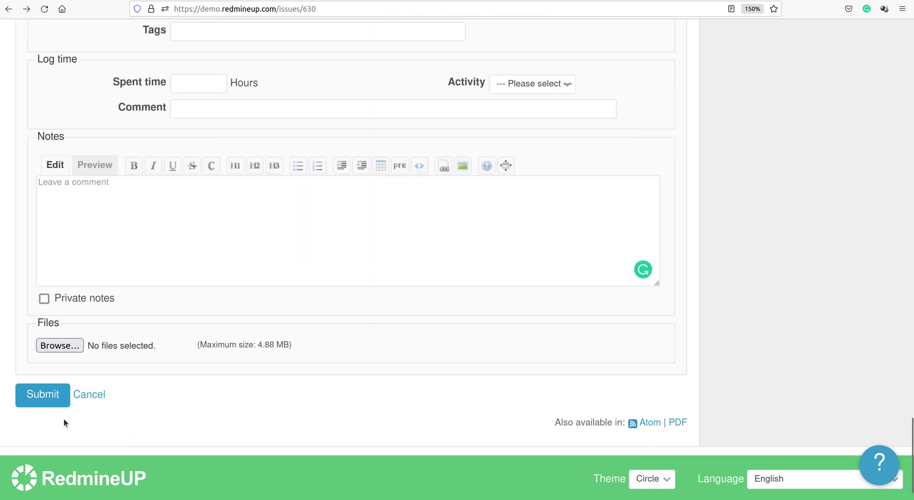
{"action": "left_click", "coordinate": [46, 395]}
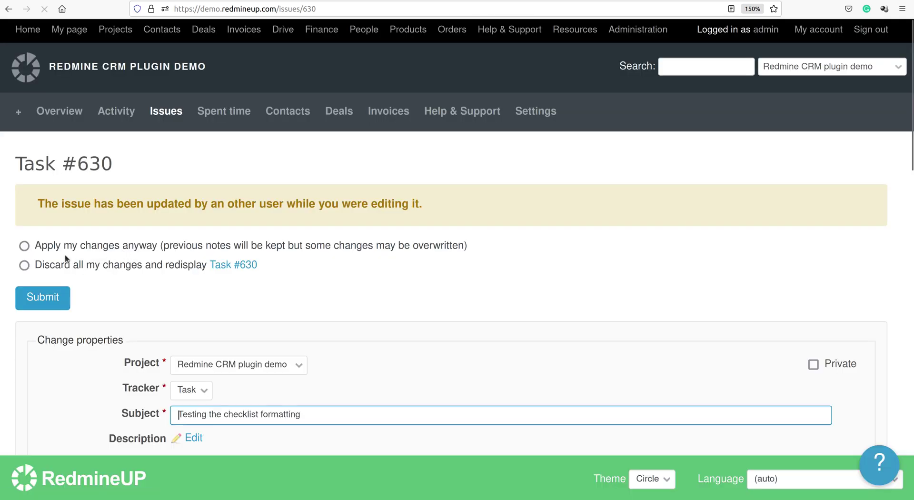
{"action": "left_click", "coordinate": [62, 249]}
{"action": "left_click", "coordinate": [49, 299]}
{"action": "scroll", "coordinate": [186, 318], "scroll_direction": "down", "scroll_amount": 5}
{"action": "scroll", "coordinate": [186, 319], "scroll_direction": "down", "scroll_amount": 3}
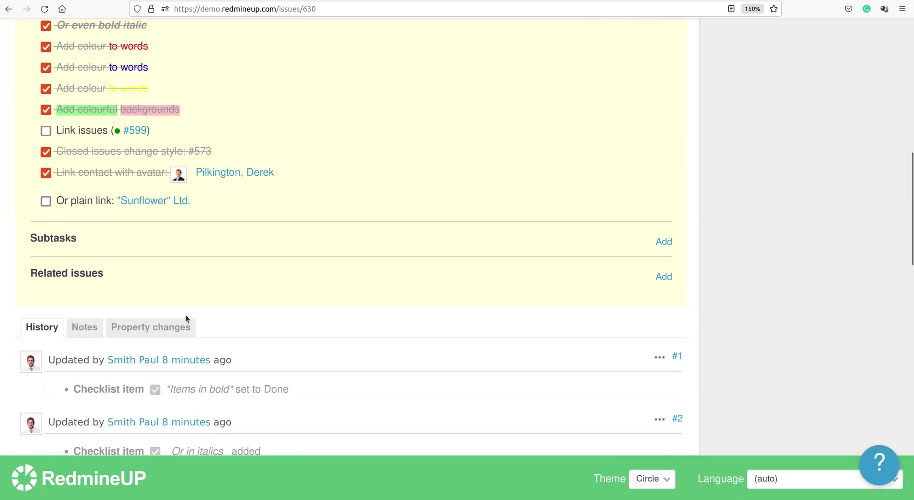
{"action": "scroll", "coordinate": [186, 316], "scroll_direction": "up", "scroll_amount": 4}
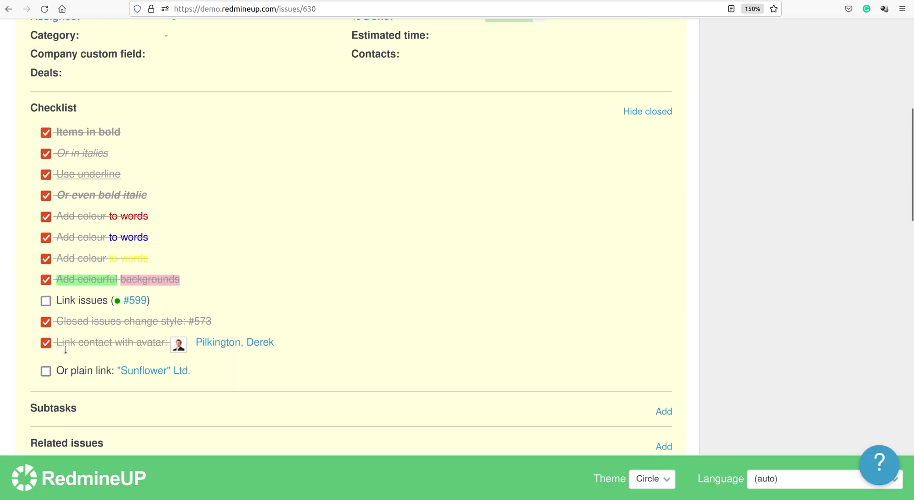
{"action": "left_click", "coordinate": [164, 376]}
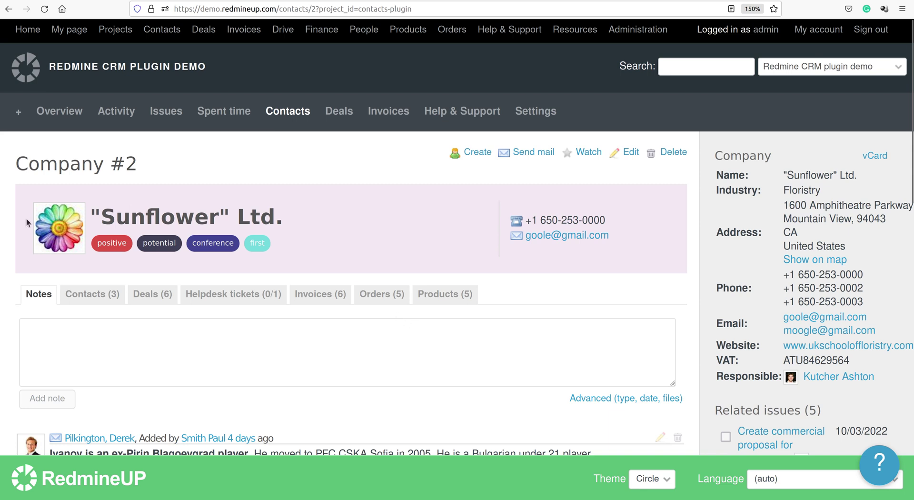
{"action": "left_click", "coordinate": [8, 13]}
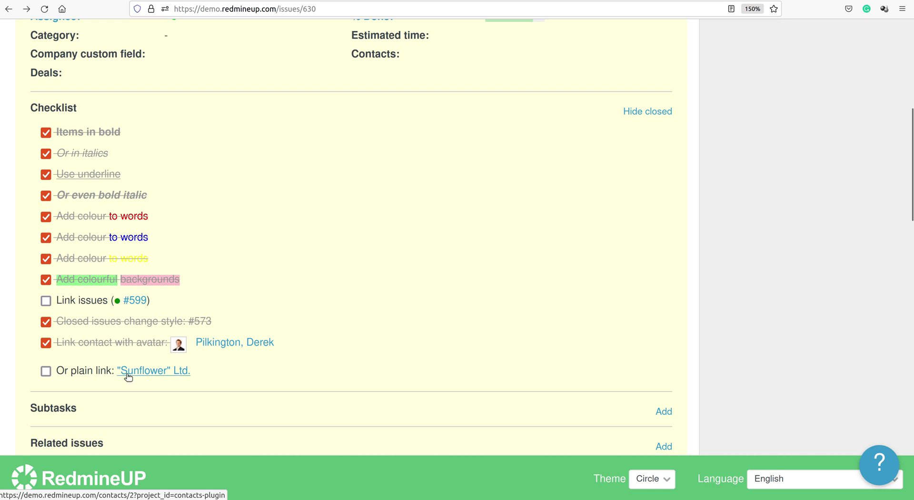
Tick 'Or plain link' done, then copy the 'Link to deals: {{deal(1)}}' line from the help page.
{"action": "left_click", "coordinate": [46, 373]}
{"action": "key", "text": "ctrl+Tab"}
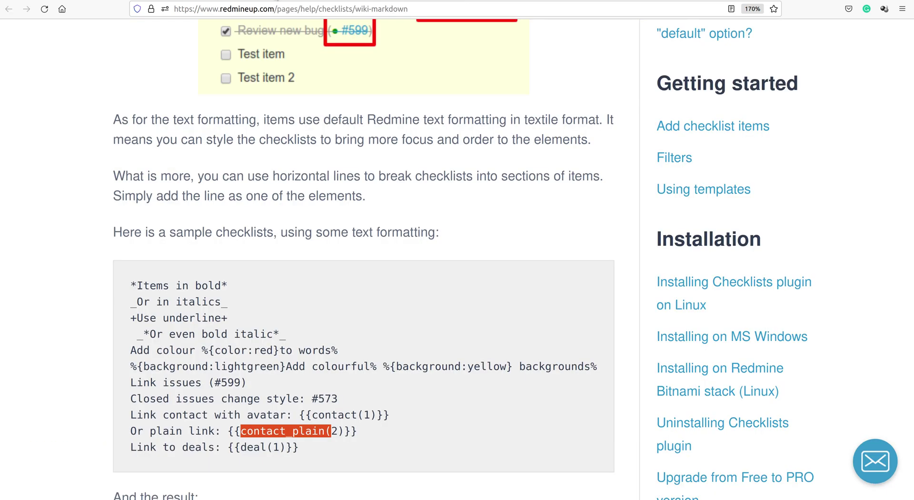
{"action": "key", "text": "ctrl+plus"}
{"action": "scroll", "coordinate": [241, 263], "scroll_direction": "down", "scroll_amount": 3}
{"action": "scroll", "coordinate": [241, 268], "scroll_direction": "down", "scroll_amount": 1}
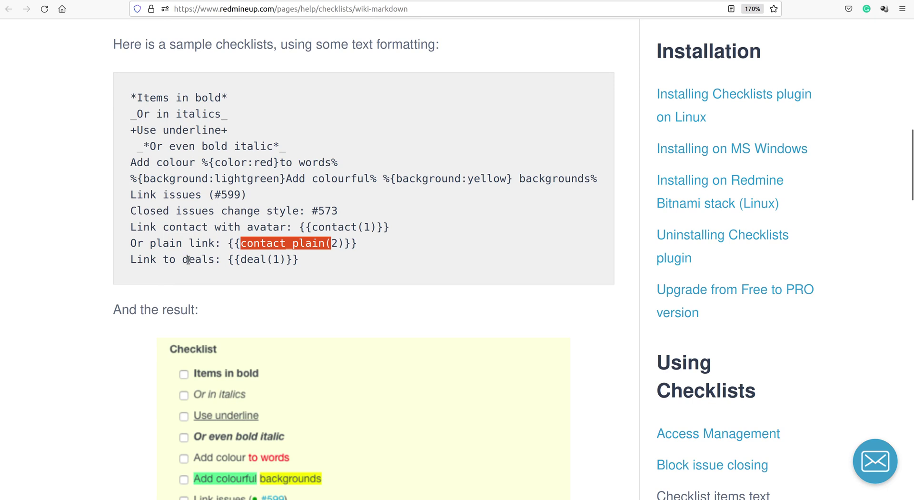
{"action": "triple_click", "coordinate": [188, 260]}
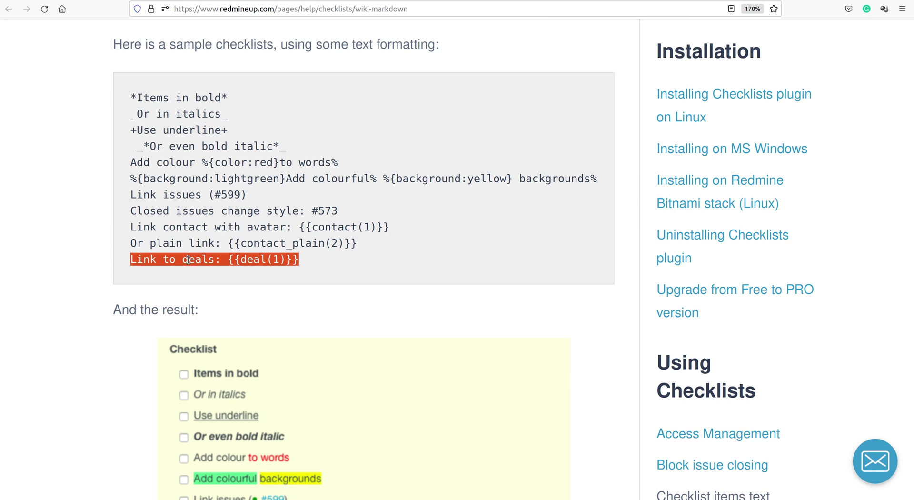
{"action": "right_click", "coordinate": [188, 260]}
{"action": "left_click", "coordinate": [209, 267]}
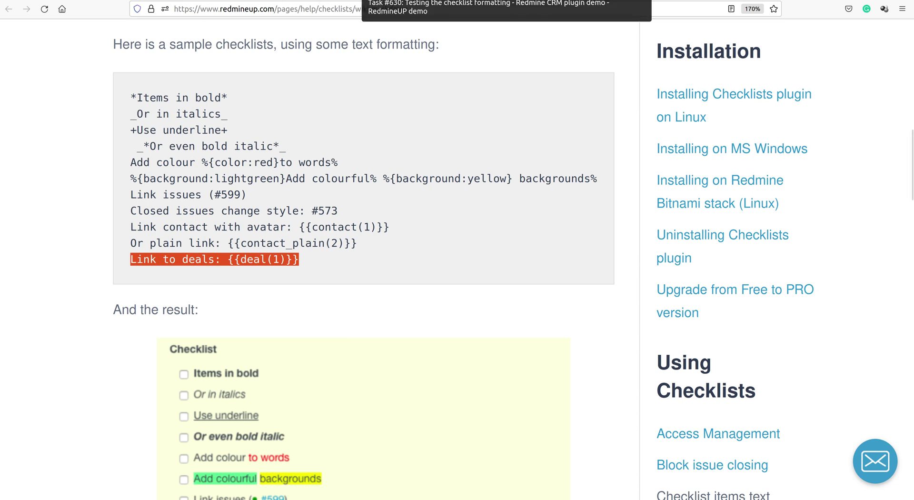
In Task #630's edit form, paste the 'Link to deals: {{deal(1)}}' line as a new checklist item.
{"action": "left_click", "coordinate": [365, 1]}
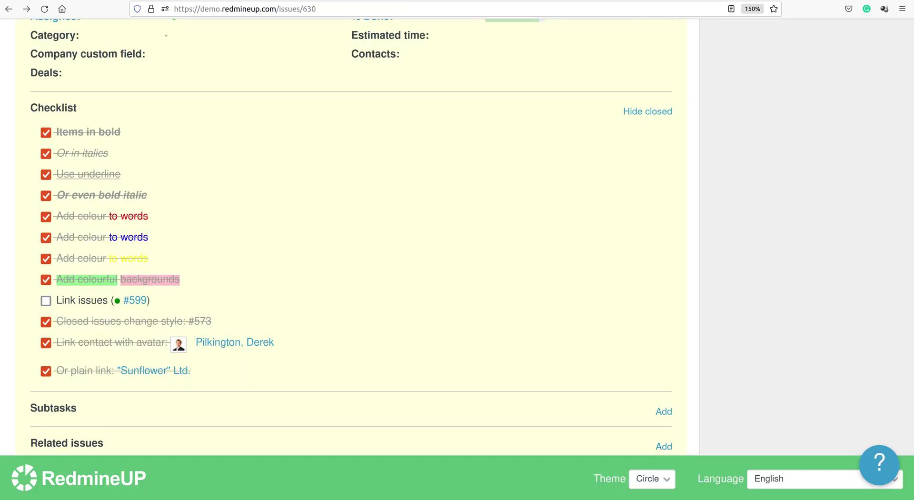
{"action": "scroll", "coordinate": [339, 318], "scroll_direction": "up", "scroll_amount": 5}
{"action": "left_click", "coordinate": [512, 124]}
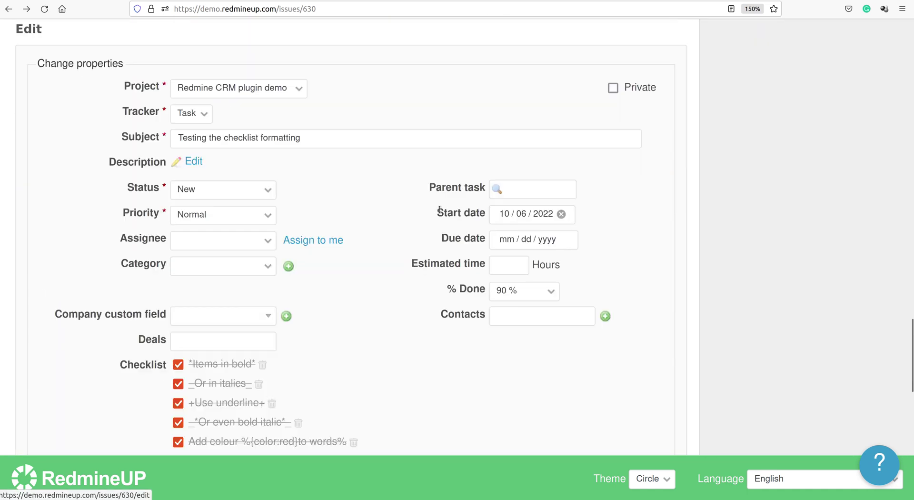
{"action": "left_click", "coordinate": [341, 260]}
{"action": "key", "text": "ctrl+v"}
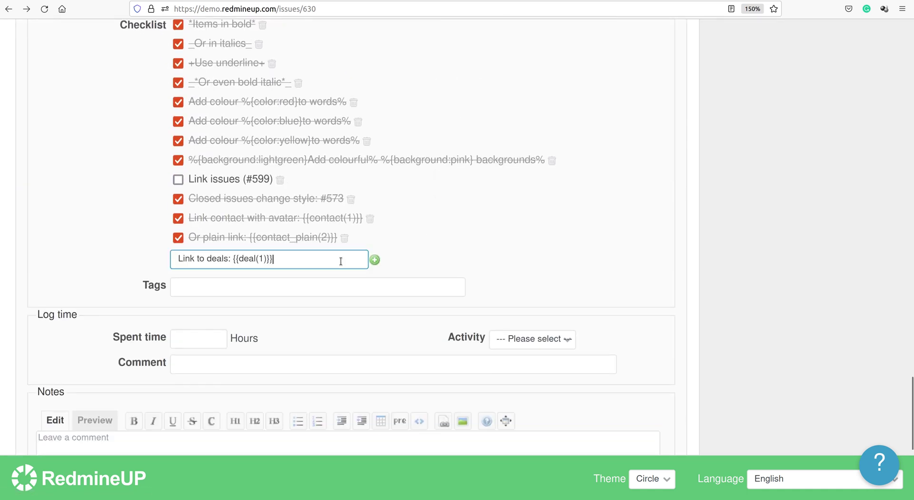
{"action": "key", "text": "Return"}
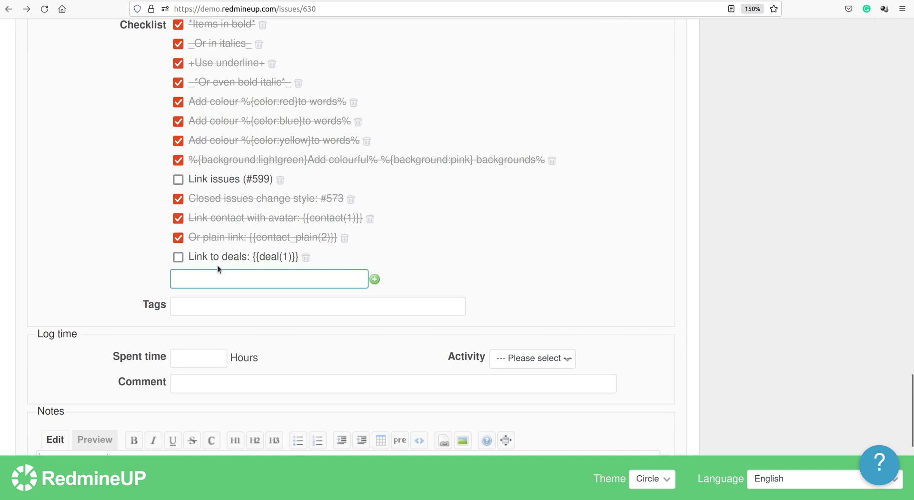
Save the issue, applying the changes anyway despite the edit conflict.
{"action": "scroll", "coordinate": [151, 307], "scroll_direction": "down", "scroll_amount": 3}
{"action": "scroll", "coordinate": [71, 395], "scroll_direction": "down", "scroll_amount": 3}
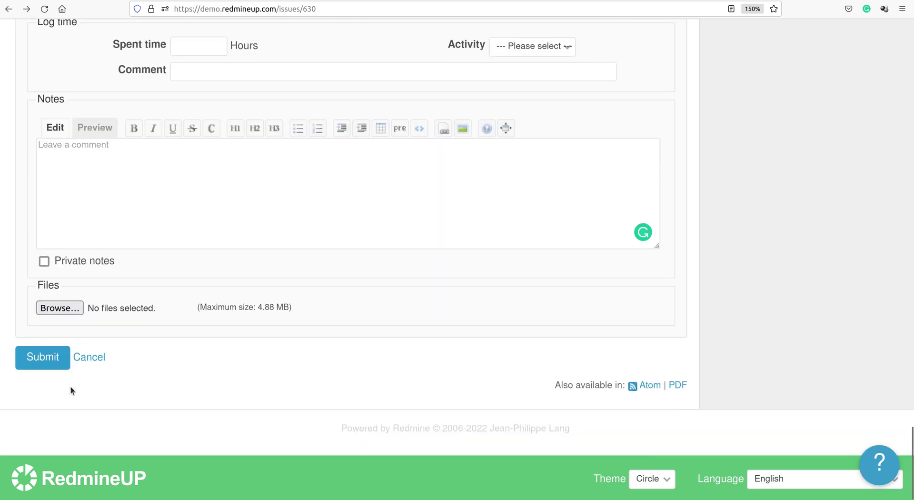
{"action": "left_click", "coordinate": [56, 366]}
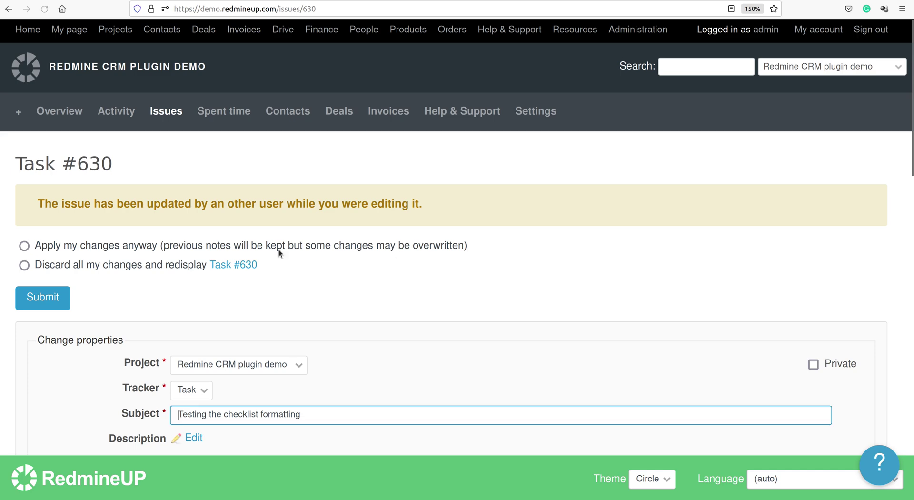
{"action": "left_click", "coordinate": [246, 247]}
{"action": "left_click", "coordinate": [41, 300]}
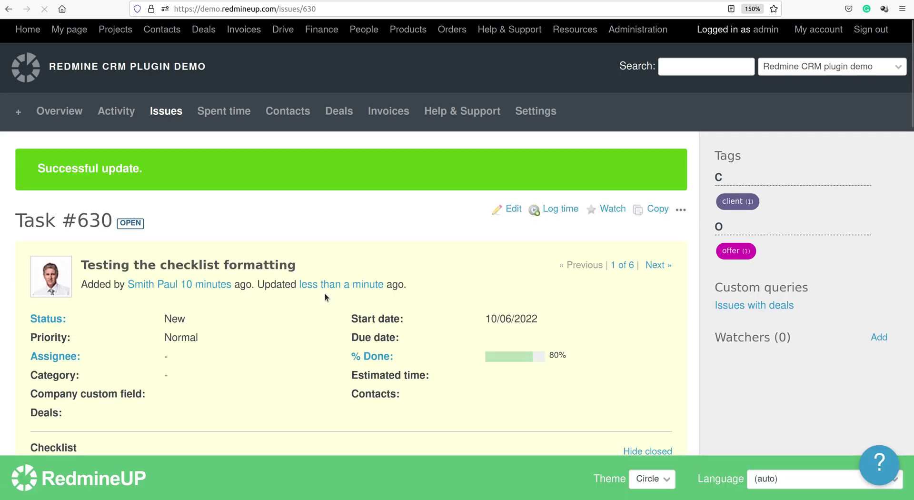
{"action": "scroll", "coordinate": [324, 297], "scroll_direction": "down", "scroll_amount": 2}
{"action": "scroll", "coordinate": [325, 293], "scroll_direction": "down", "scroll_amount": 7}
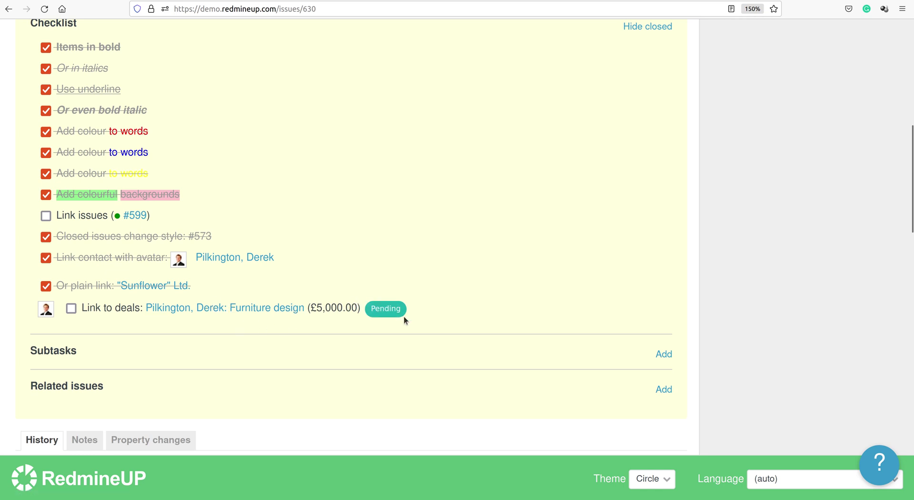
{"action": "left_click", "coordinate": [247, 311]}
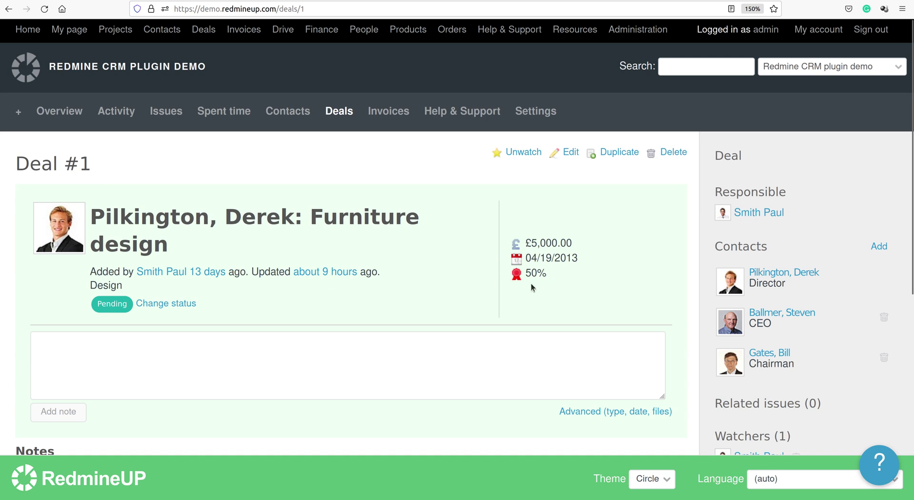
{"action": "double_click", "coordinate": [546, 259]}
{"action": "scroll", "coordinate": [578, 327], "scroll_direction": "down", "scroll_amount": 5}
{"action": "scroll", "coordinate": [578, 327], "scroll_direction": "up", "scroll_amount": 5}
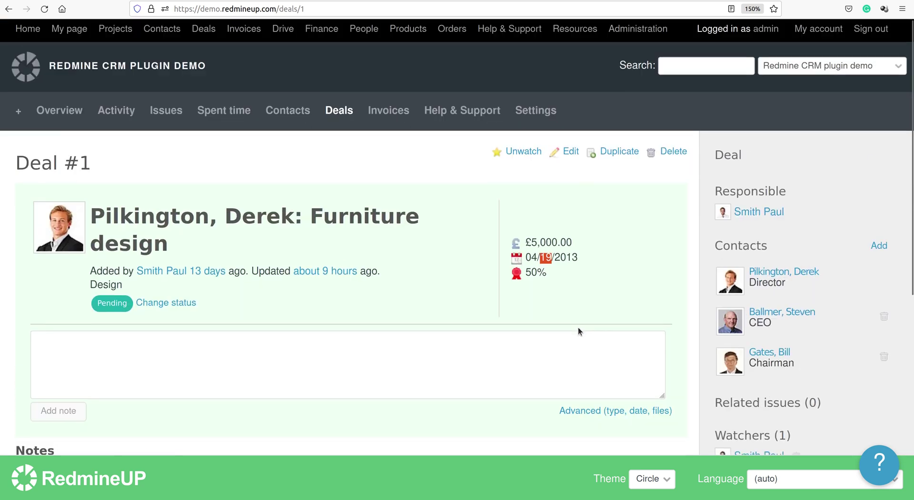
{"action": "left_click", "coordinate": [17, 10]}
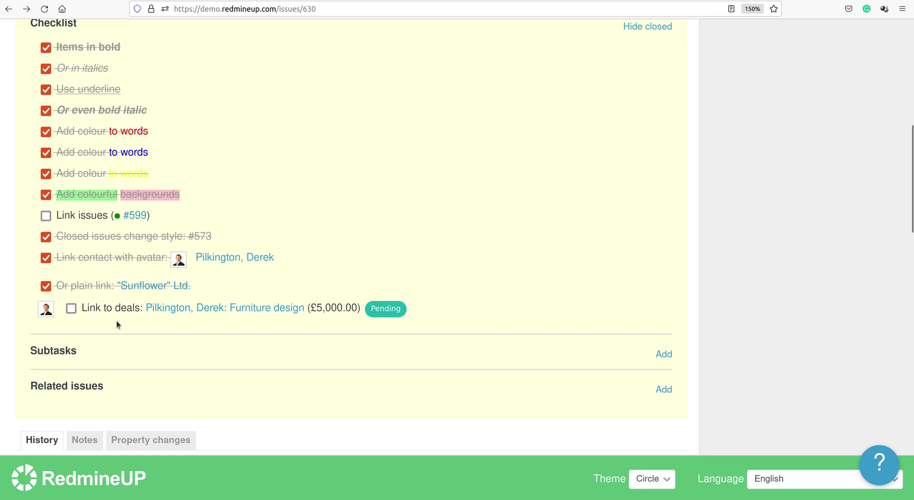
Tick 'Link to deals' done, leaving only 'Link issues (#599)' unchecked.
{"action": "left_click", "coordinate": [70, 309]}
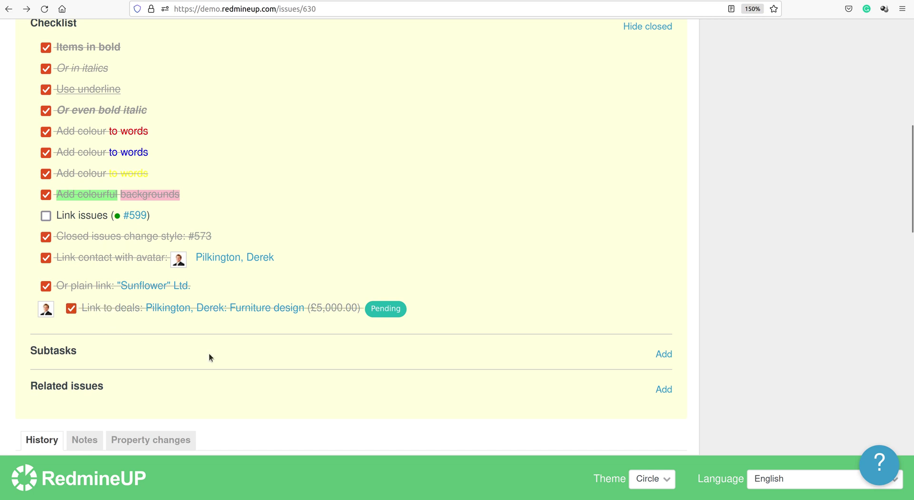
{"action": "scroll", "coordinate": [238, 367], "scroll_direction": "down", "scroll_amount": 4}
{"action": "scroll", "coordinate": [239, 366], "scroll_direction": "up", "scroll_amount": 1}
{"action": "scroll", "coordinate": [239, 370], "scroll_direction": "up", "scroll_amount": 3}
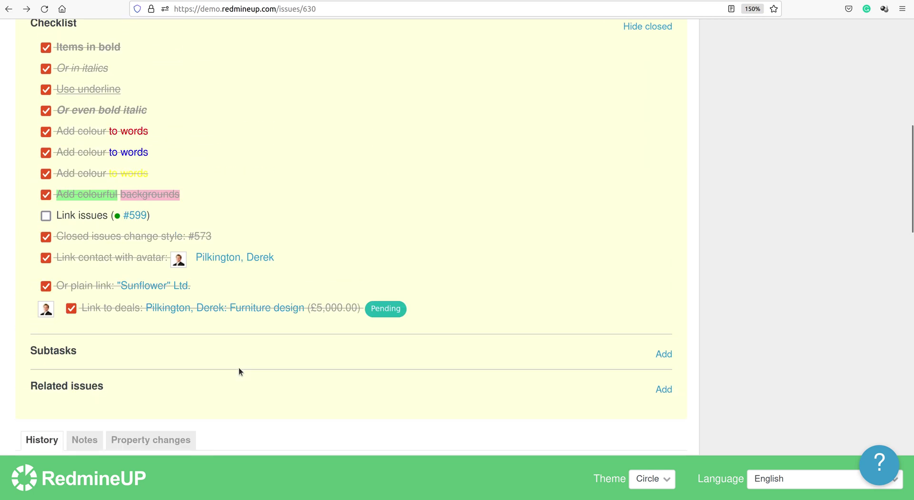